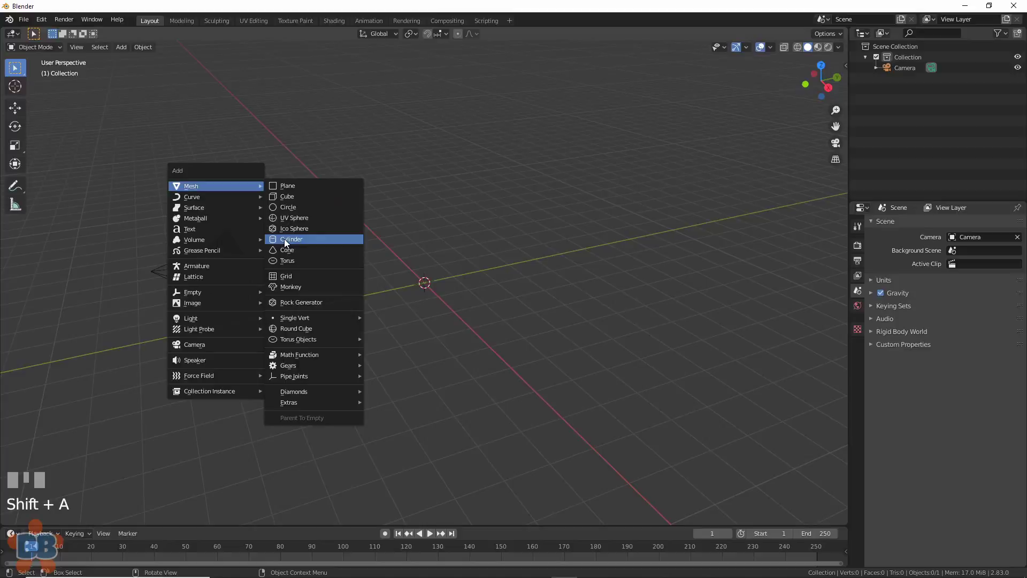
- Add a cylinder mesh to the scene and raise its Z location to 1 m
click(284, 239)
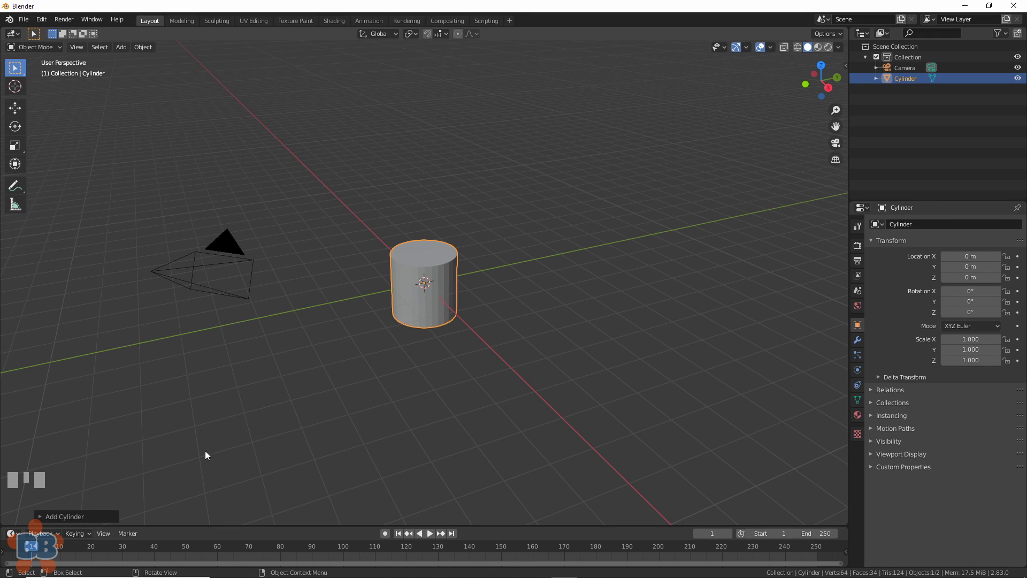
click(38, 516)
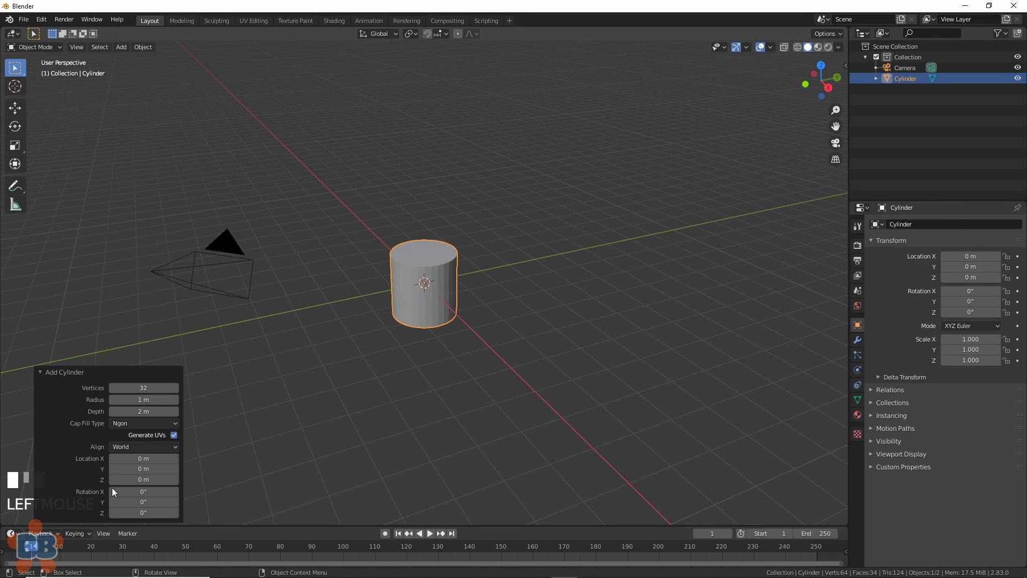
drag(150, 478, 179, 479)
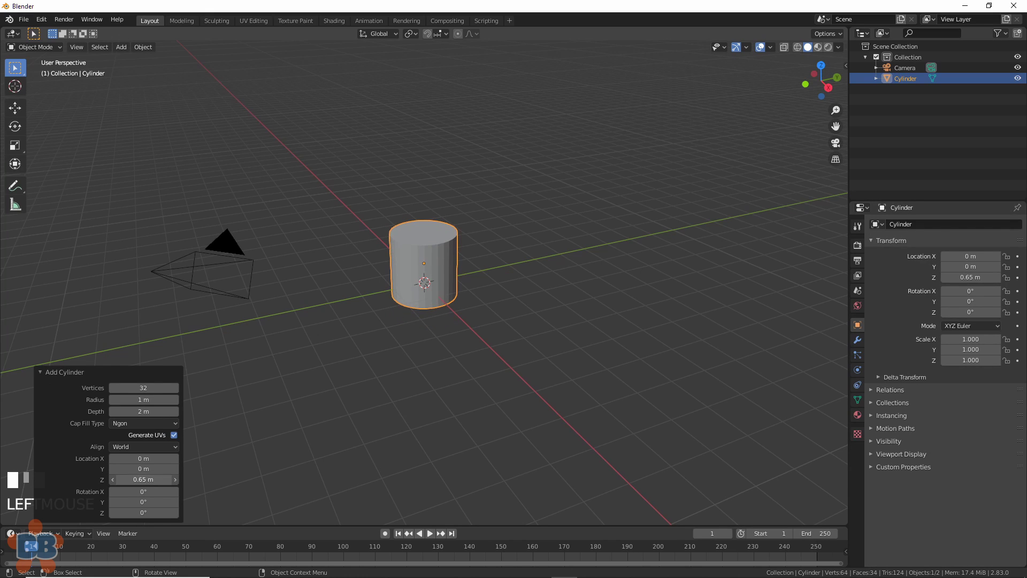
- Scale the cylinder's top face up by about 1.4 to taper the body
key(3)
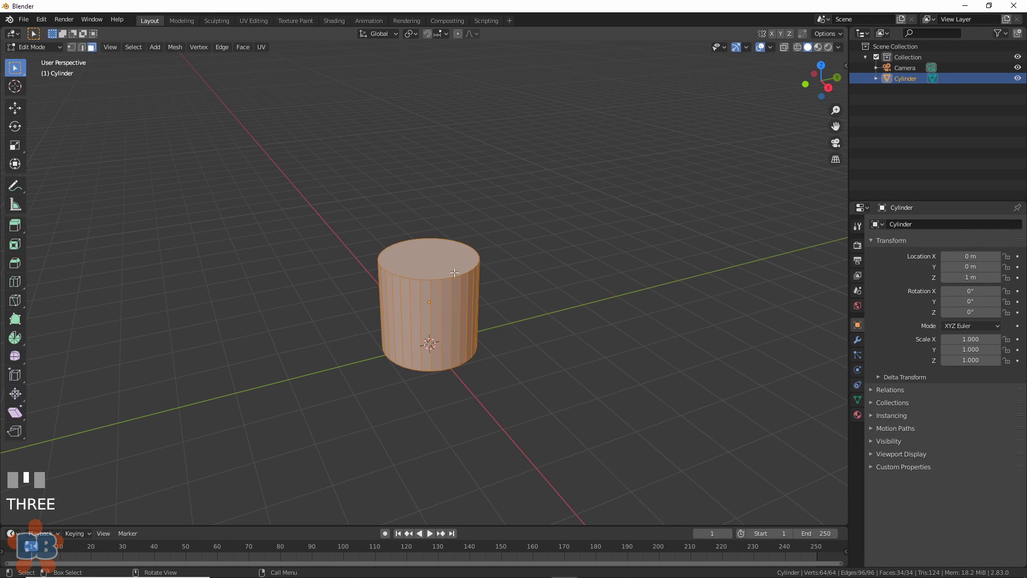
click(448, 267)
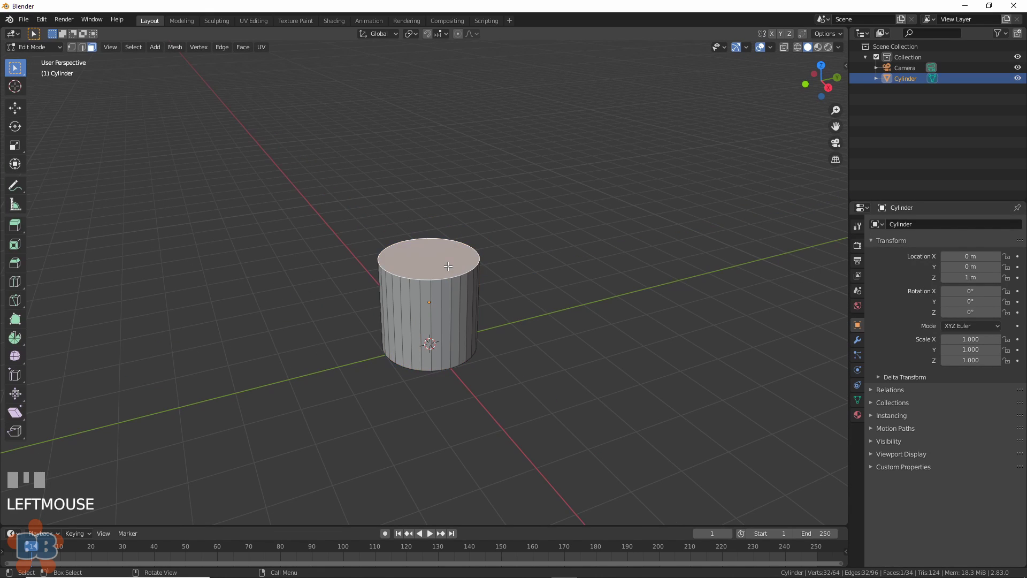
key(s)
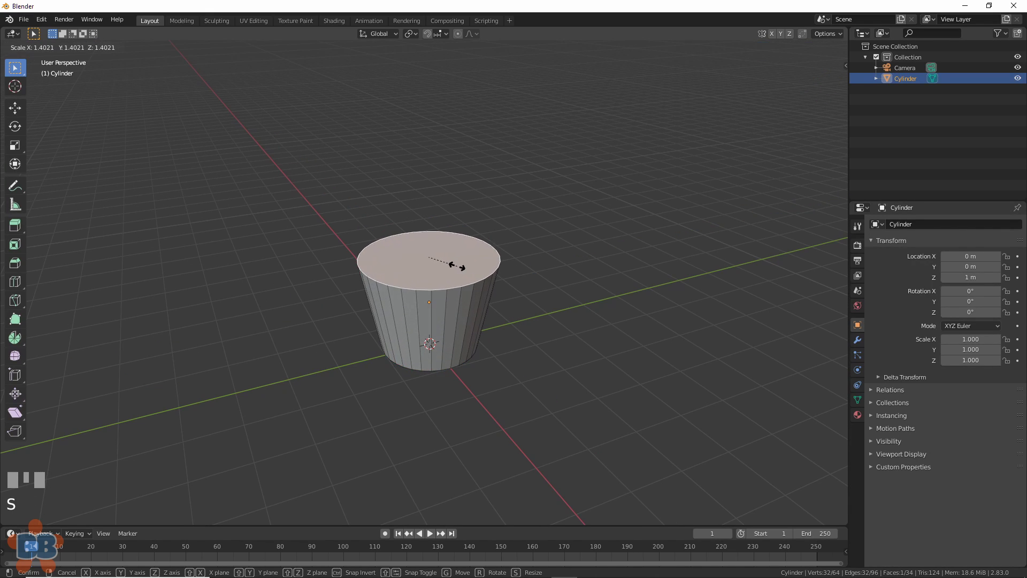
click(457, 266)
scroll(394, 257, up, 3)
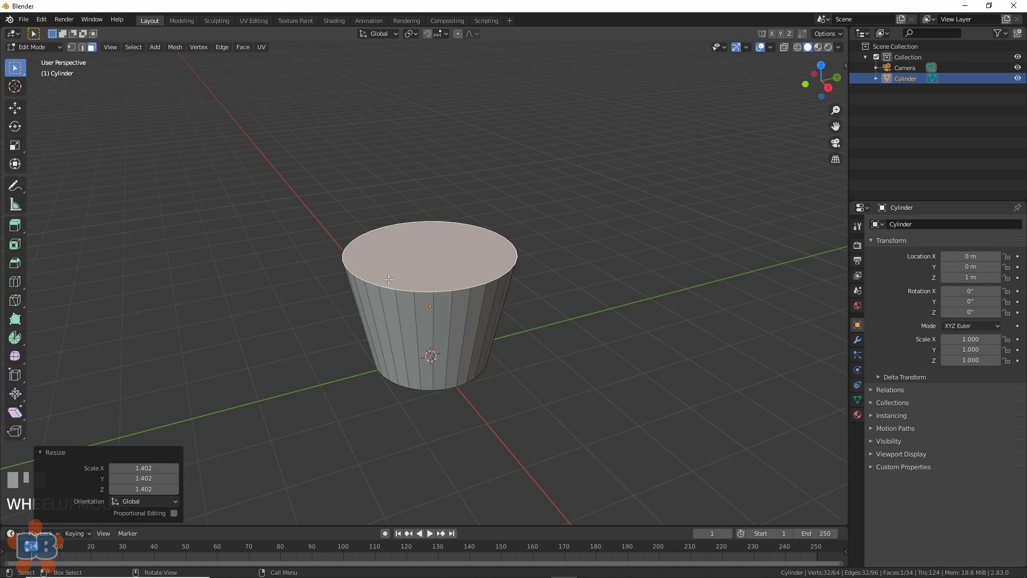
- Extrude the top face upward about 0.07 m and scale it outward to start an overhanging rim
click(14, 225)
mouse_move(430, 207)
mouse_down()
mouse_move(432, 190)
mouse_move(432, 206)
mouse_up()
key(s)
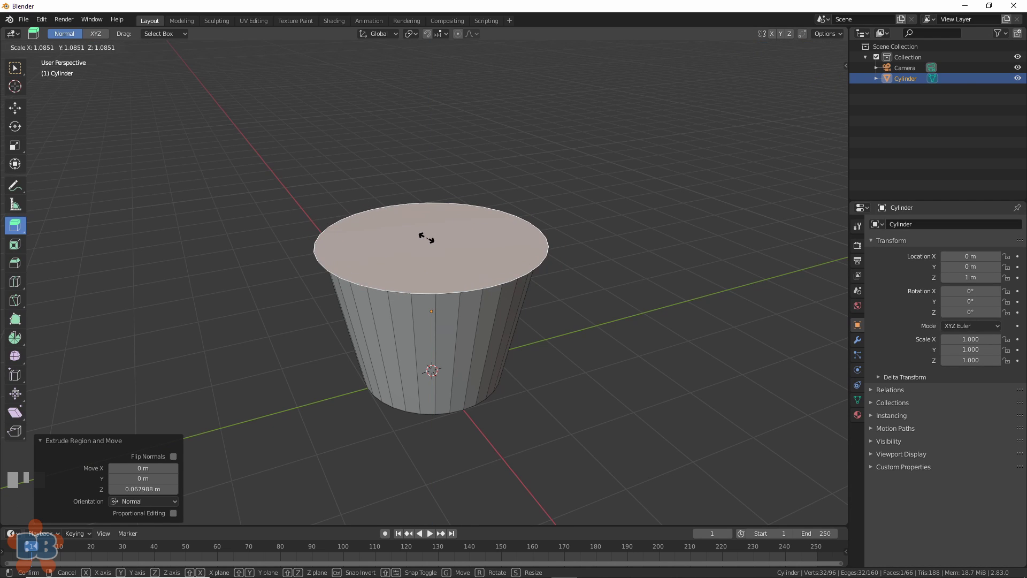
click(427, 188)
- Extrude the top face upward to thicken the rim, then extrude it about 0.06 m and shrink it nearly to its centre
middle_drag(427, 187, 430, 182)
drag(430, 183, 430, 160)
key(s)
click(431, 168)
key(s)
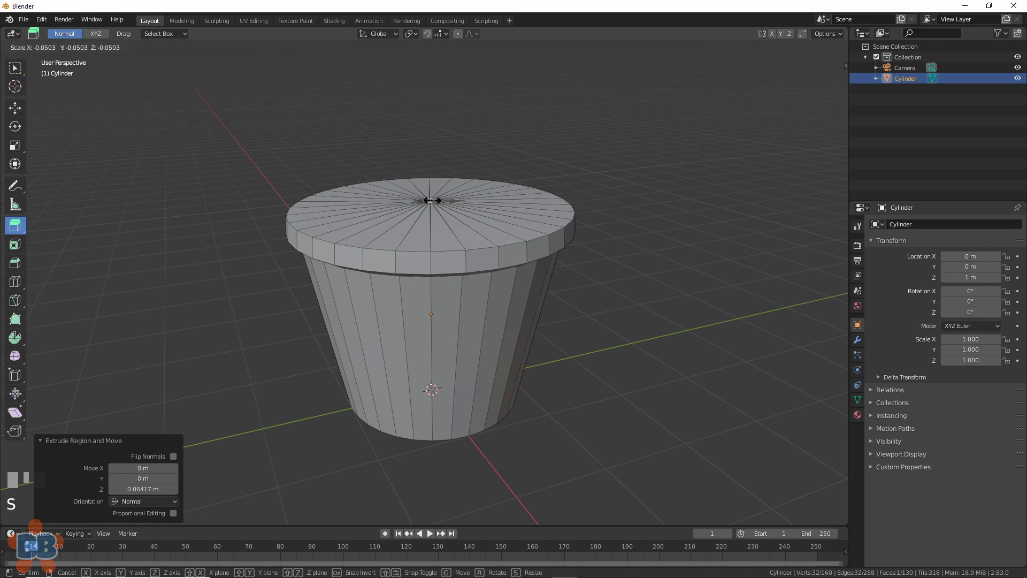
click(428, 197)
- Add a loop cut around the tapered side wall and slide it up just below the rim
middle_drag(609, 233, 402, 345)
key(ctrl+r)
click(402, 343)
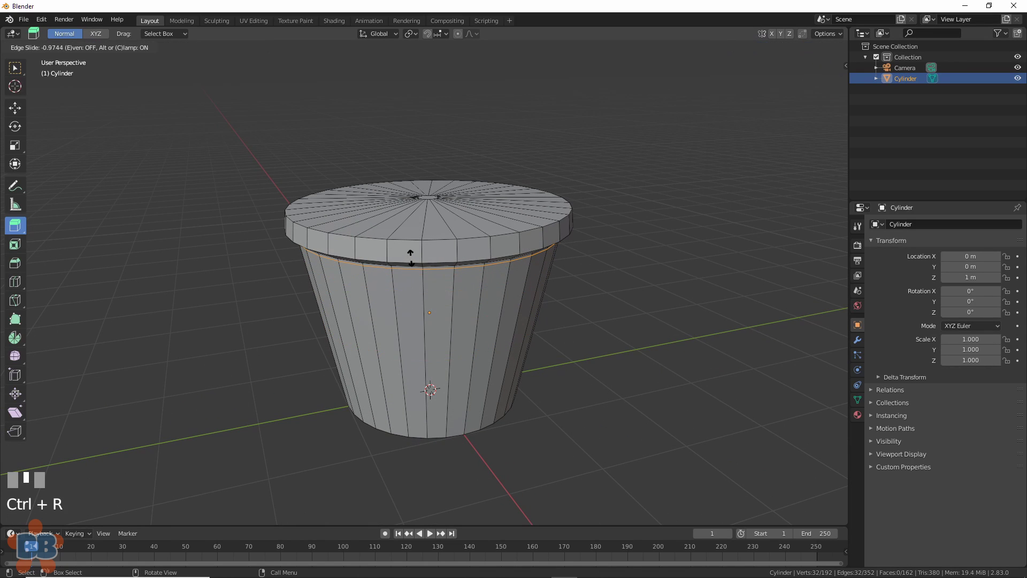
click(411, 258)
- Add two loop cuts across the top surface between its centre and the rim
key(ctrl+r)
click(353, 220)
click(353, 220)
key(ctrl+r)
click(353, 220)
click(353, 220)
- Inset the cylinder's bottom face and scale the inner face by 0.131 toward the centre
middle_drag(605, 310, 607, 348)
middle_drag(606, 348, 605, 230)
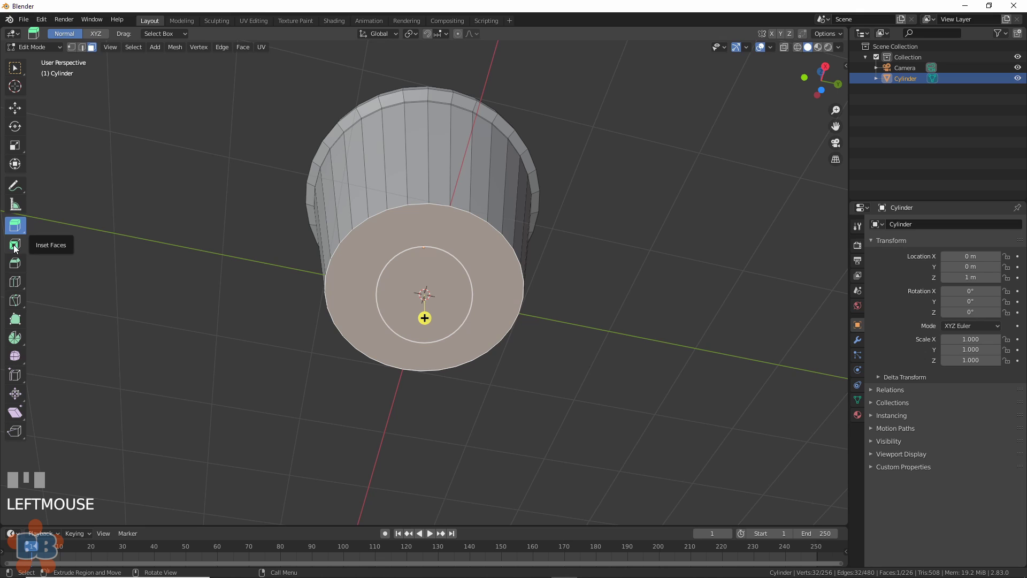
click(14, 246)
drag(424, 330, 427, 299)
- Add three evenly spaced loop cuts across the bottom surface
key(ctrl+r)
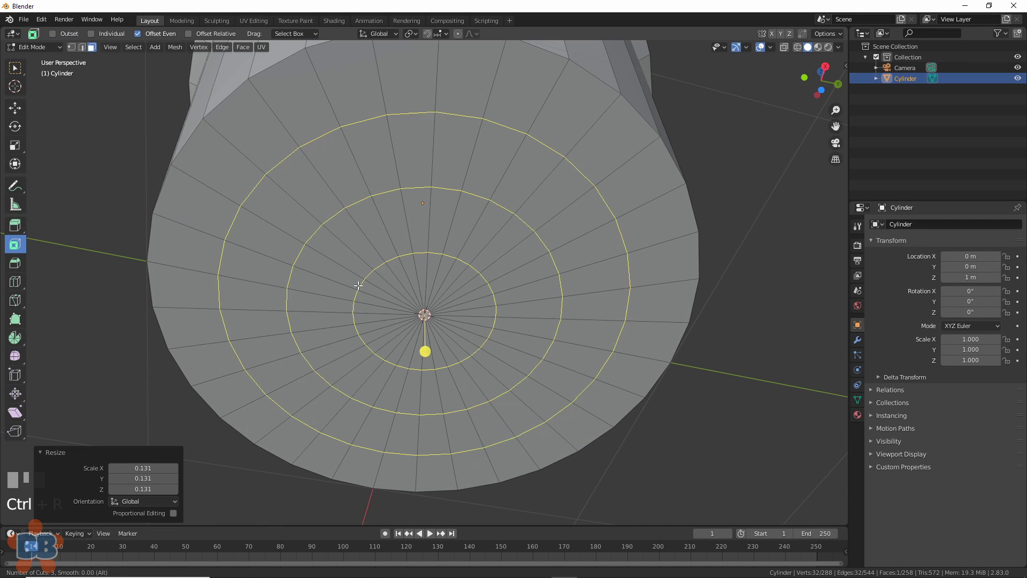
click(357, 285)
click(358, 285)
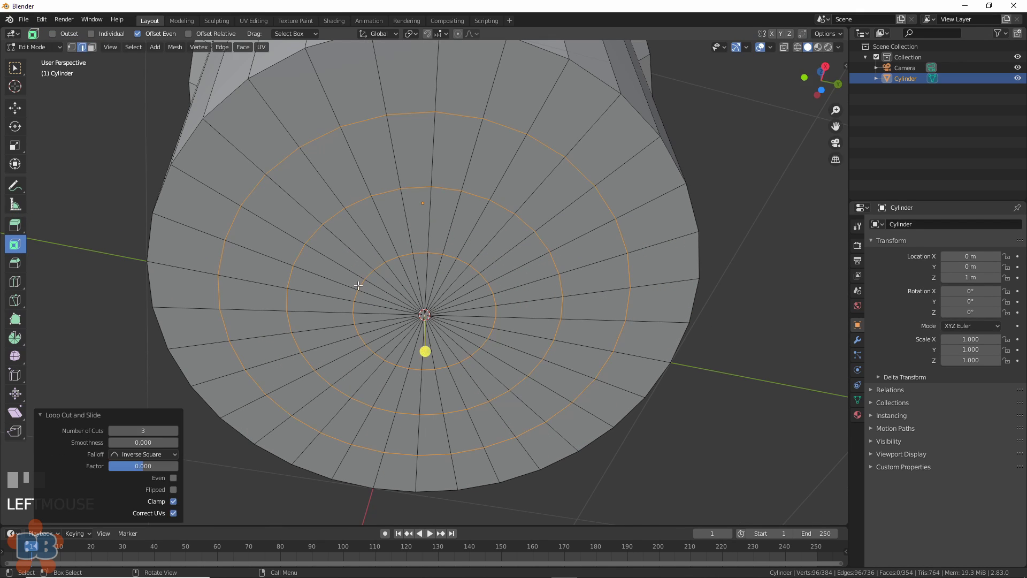
click(740, 282)
- Place a loop cut on the side wall near the base to tighten the lower edge
middle_drag(741, 282, 580, 333)
scroll(738, 305, down, 3)
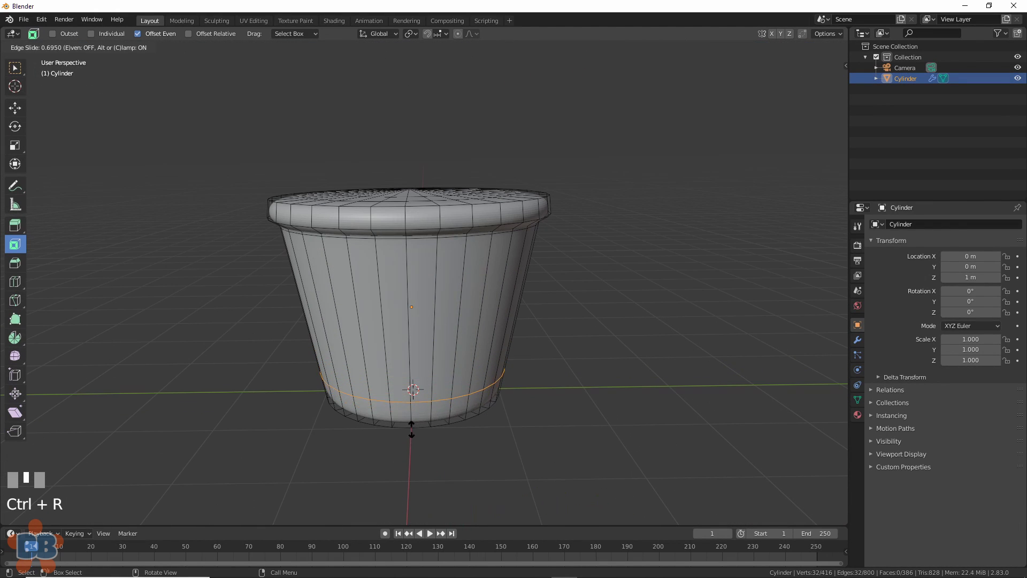
click(412, 424)
click(565, 339)
- Add seven evenly spaced loop cuts around the side wall between the rim and the base loop
middle_drag(564, 341, 561, 352)
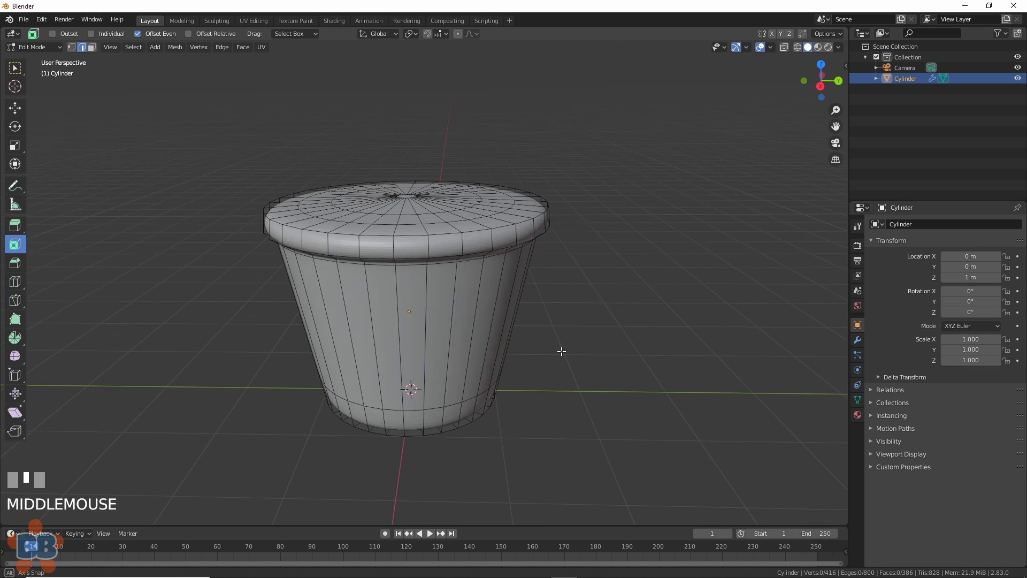
key(ctrl+r)
scroll(386, 338, up, 6)
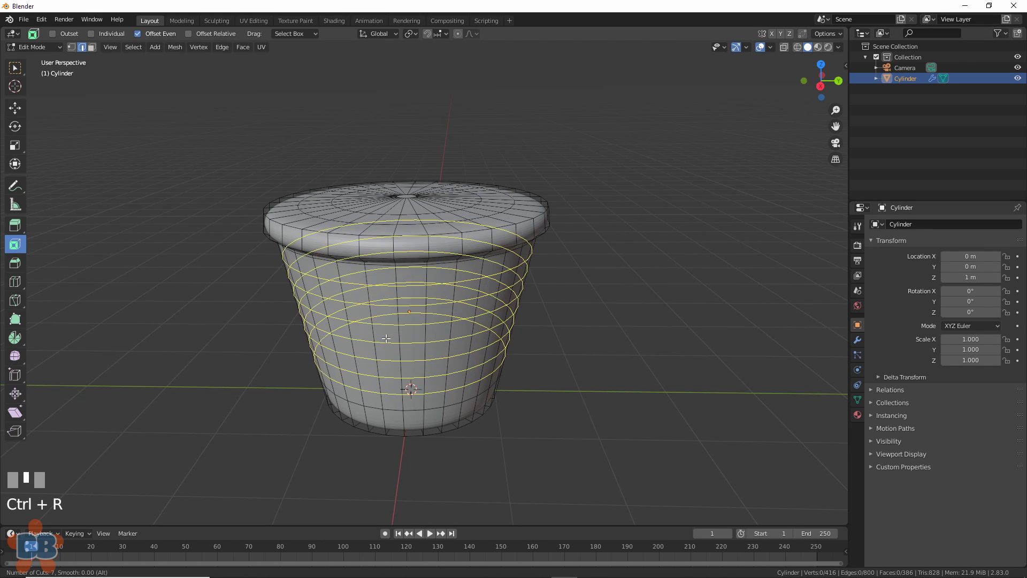
click(386, 338)
click(386, 338)
click(612, 303)
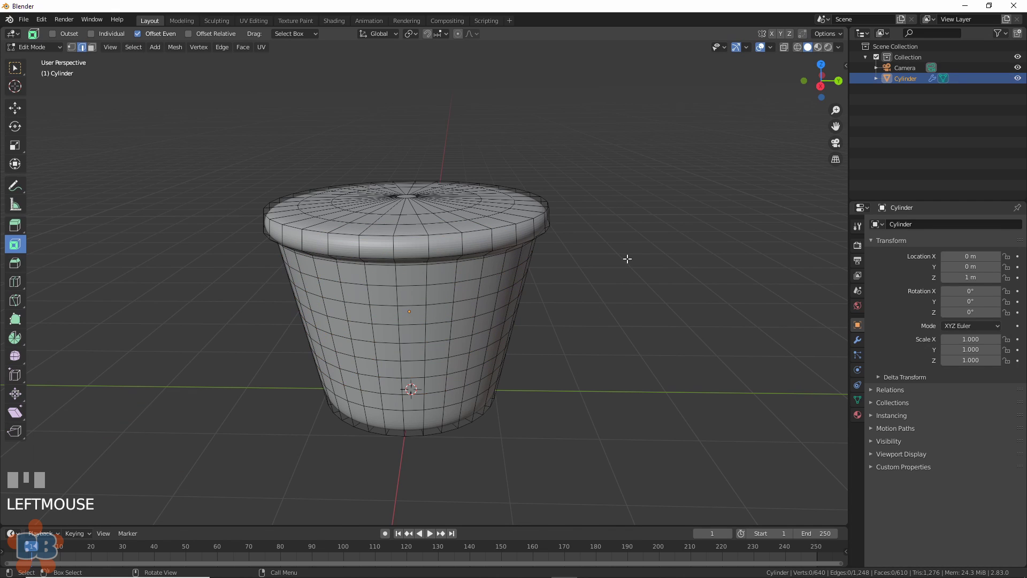
- Add a loop cut on the underside of the rim and move it down about 0.19 m to form an overhanging lip
middle_drag(627, 257, 610, 266)
scroll(610, 266, up, 1)
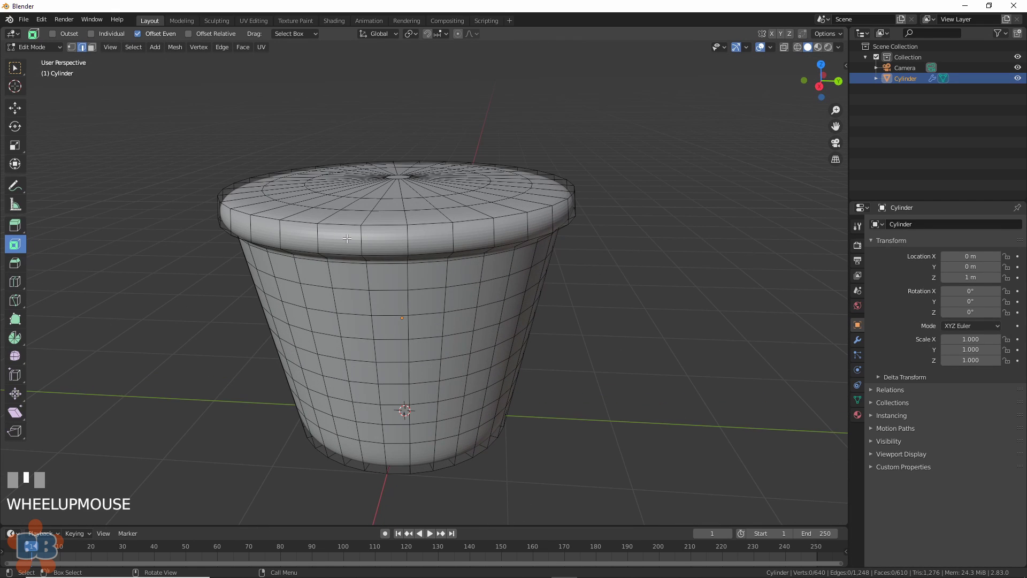
scroll(347, 239, down, 1)
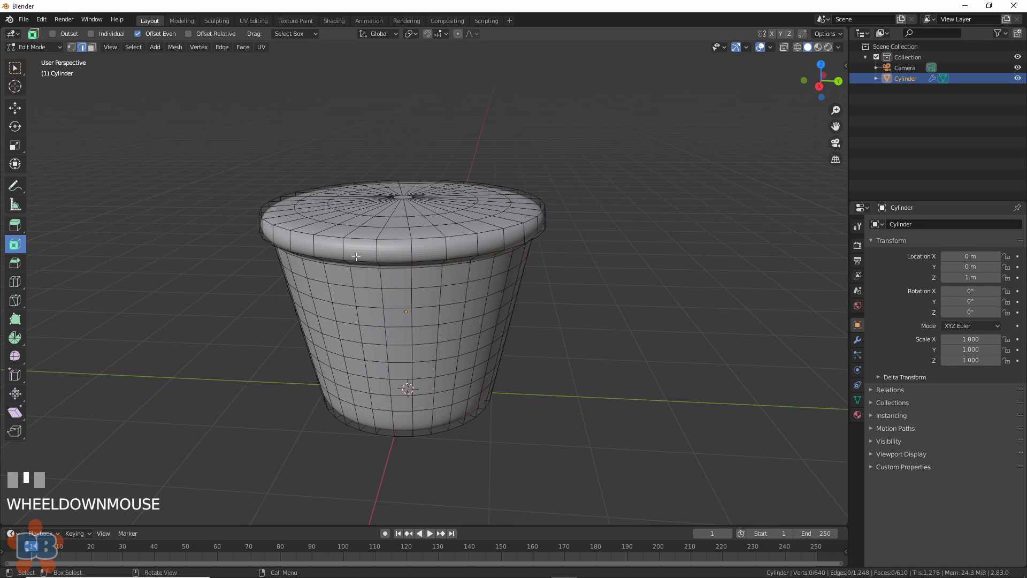
scroll(356, 257, up, 4)
middle_drag(356, 257, 369, 292)
middle_click(371, 293)
scroll(372, 294, up, 2)
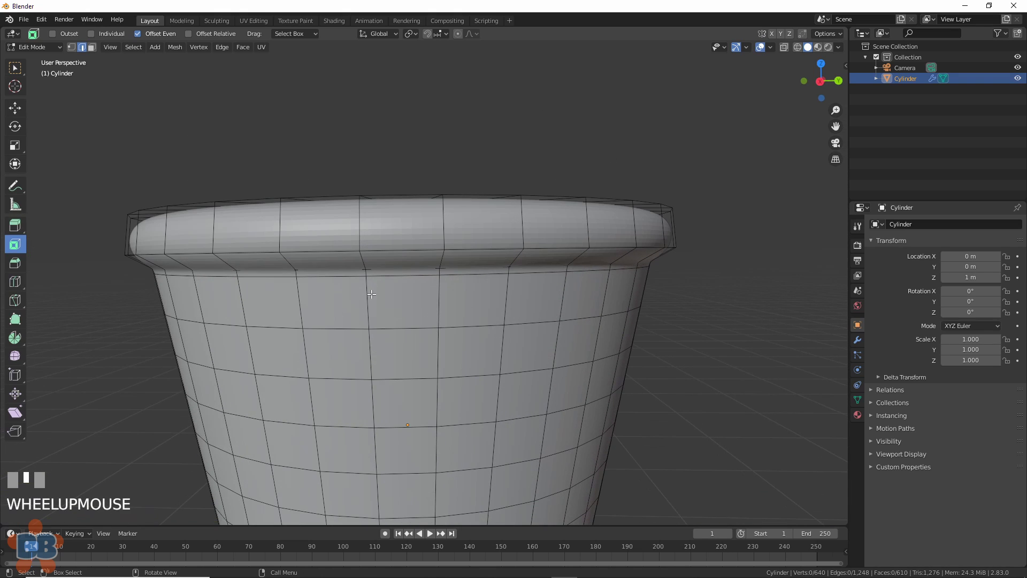
key(ctrl+r)
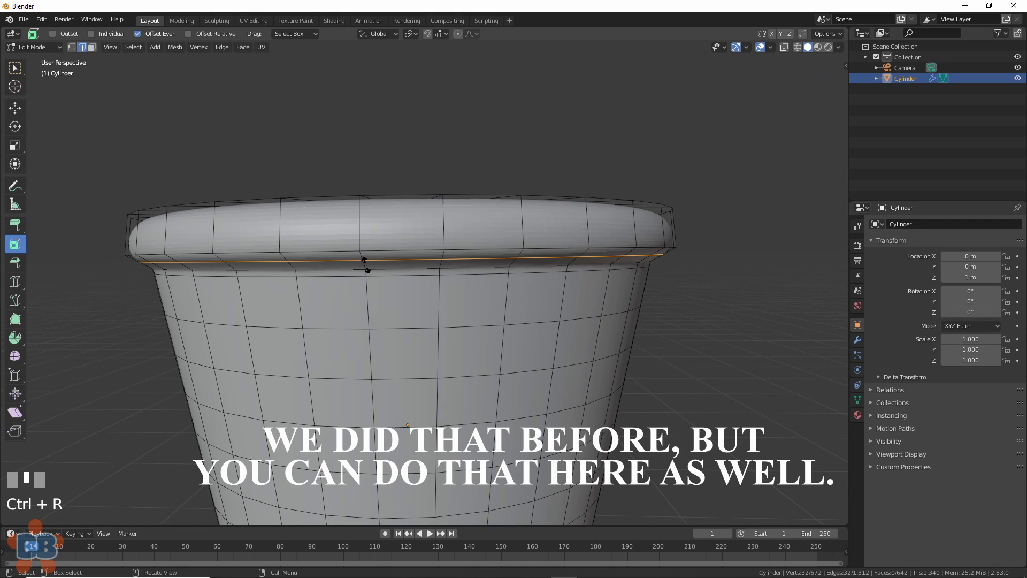
click(367, 261)
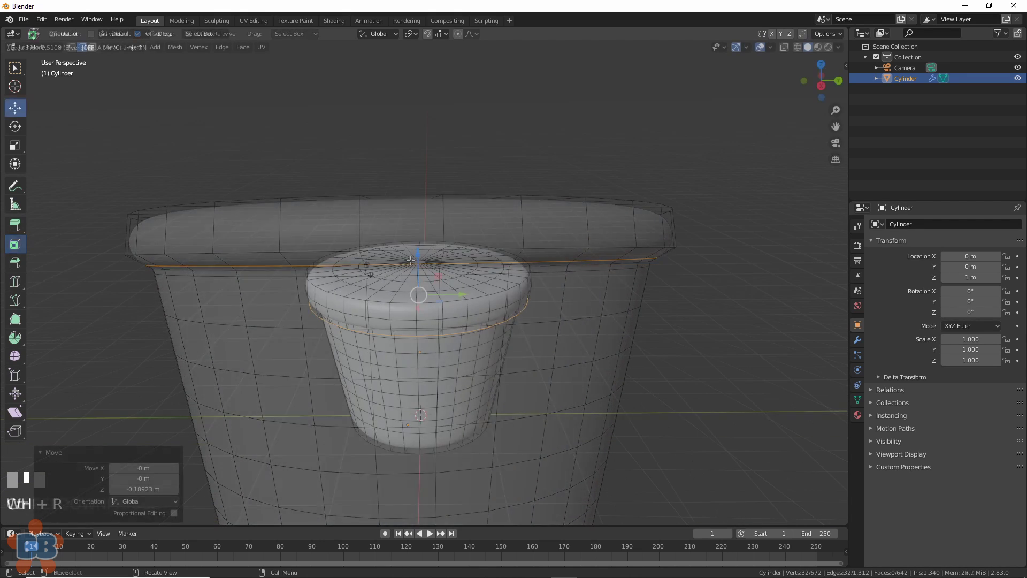
scroll(411, 261, up, 2)
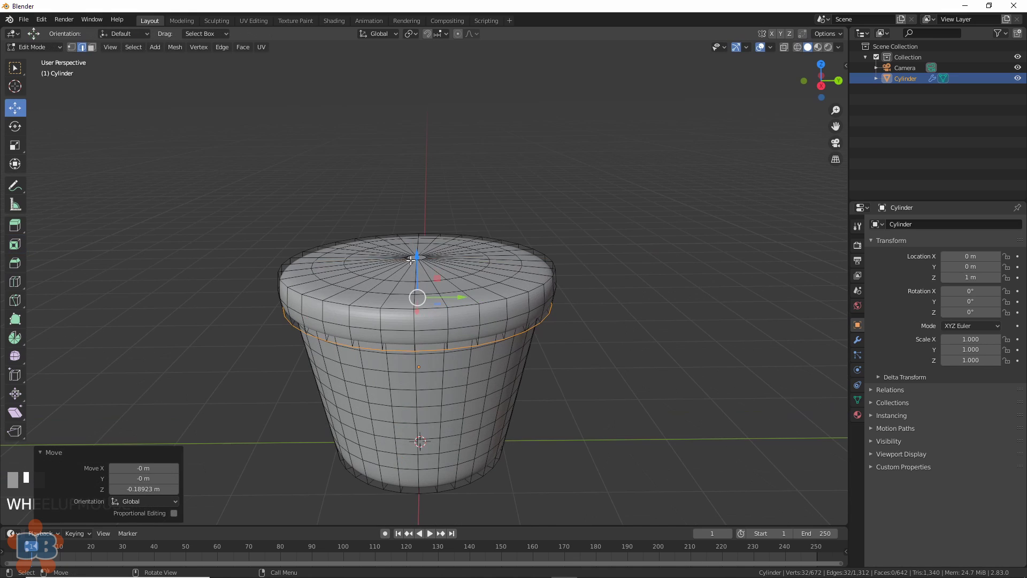
middle_drag(411, 278, 404, 265)
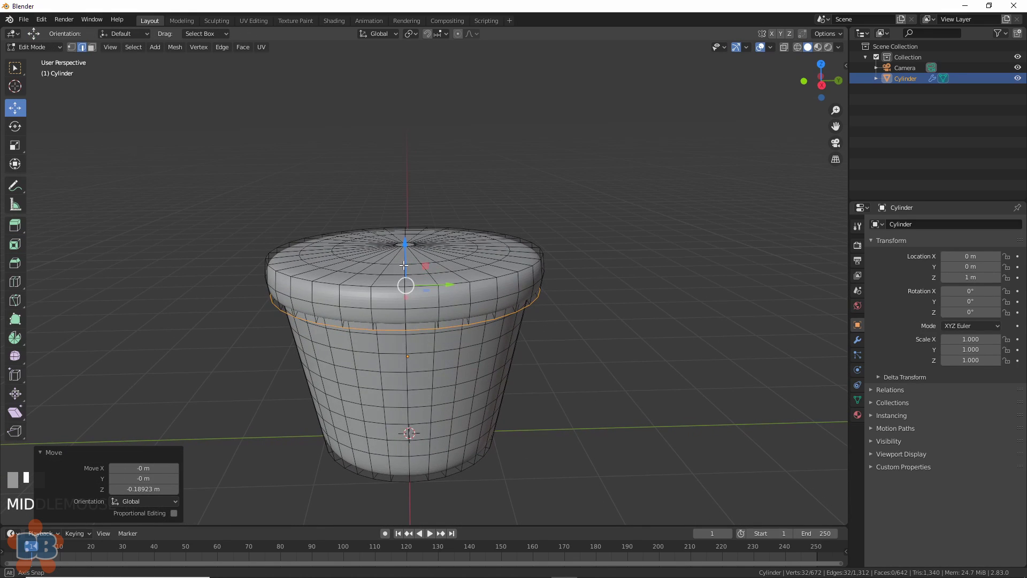
- Move individual edges of the overhanging lip downward, one by about 0.13 m, to give the rim a wavy, dripping outline
click(324, 304)
ctrl+click(307, 298)
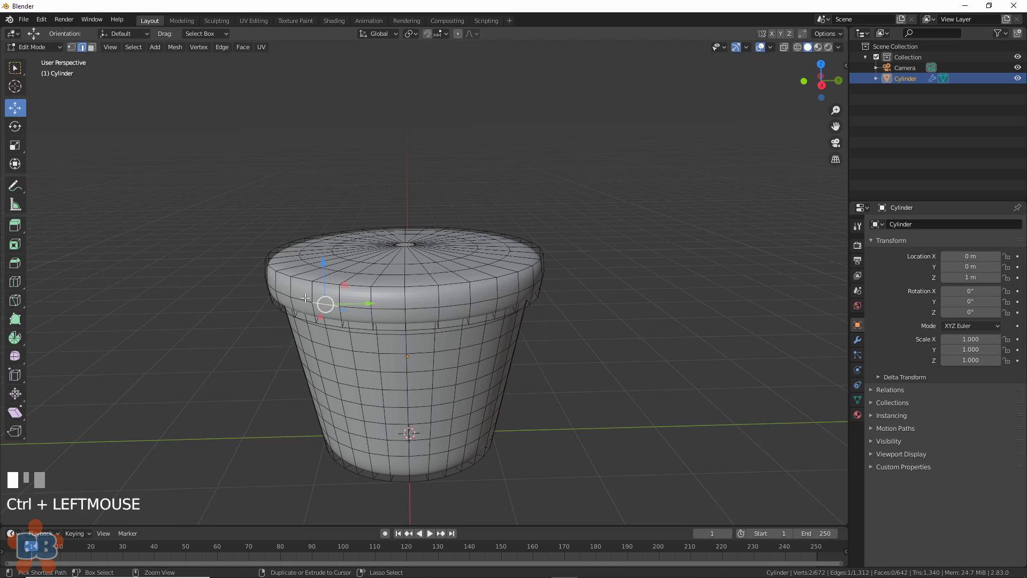
alt+click(384, 309)
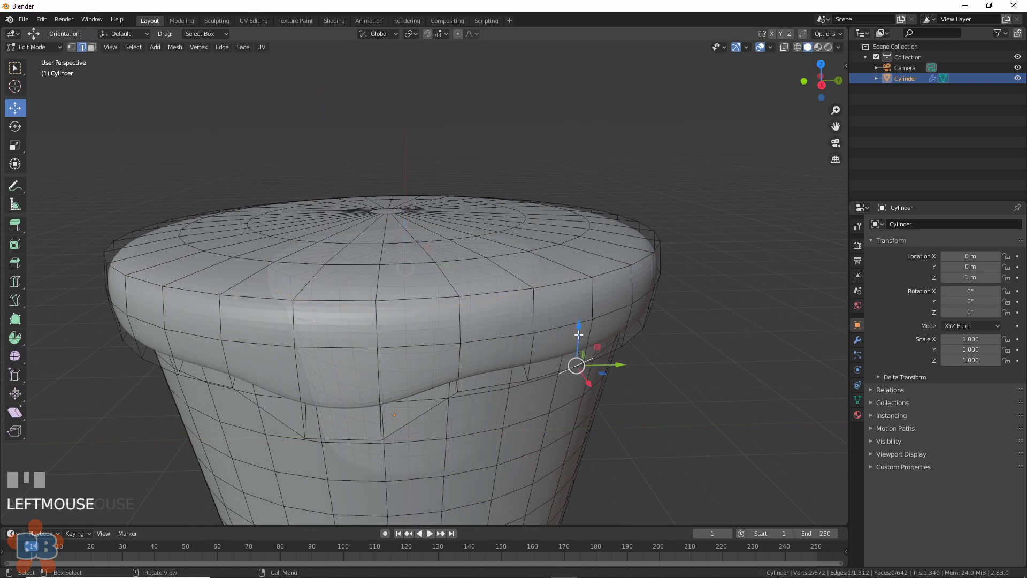
drag(579, 330, 579, 367)
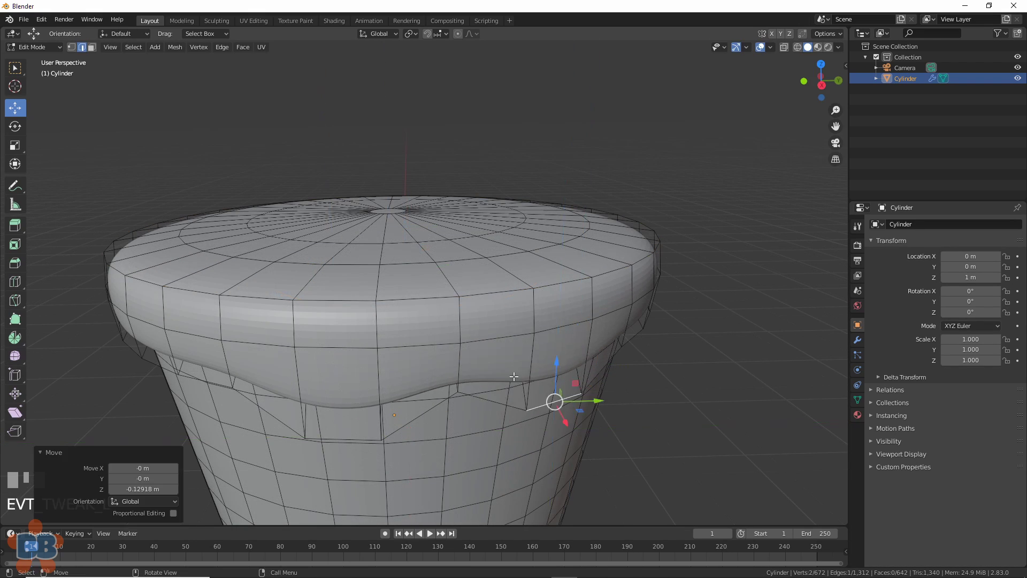
middle_drag(225, 340, 133, 287)
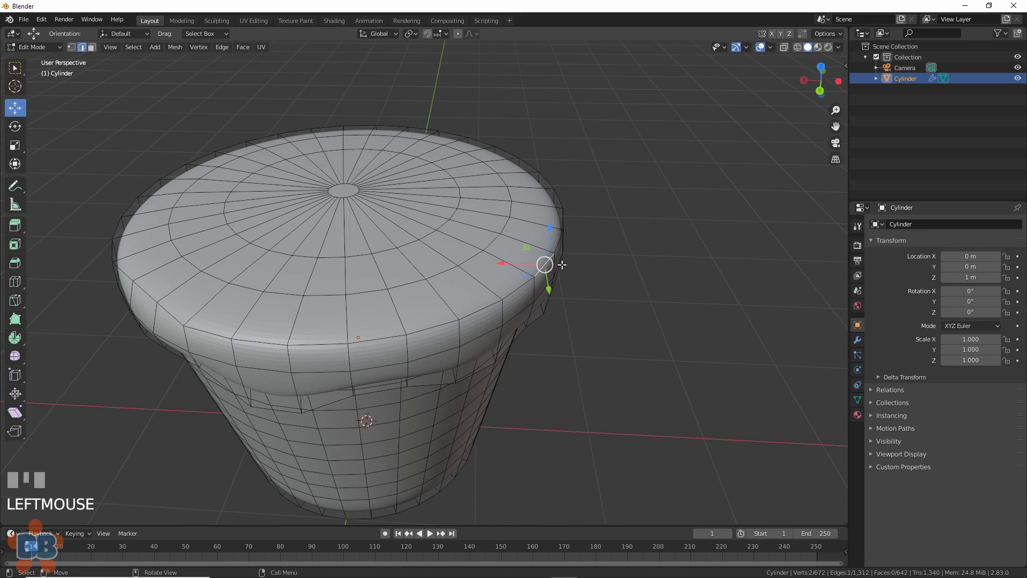
drag(545, 264, 537, 177)
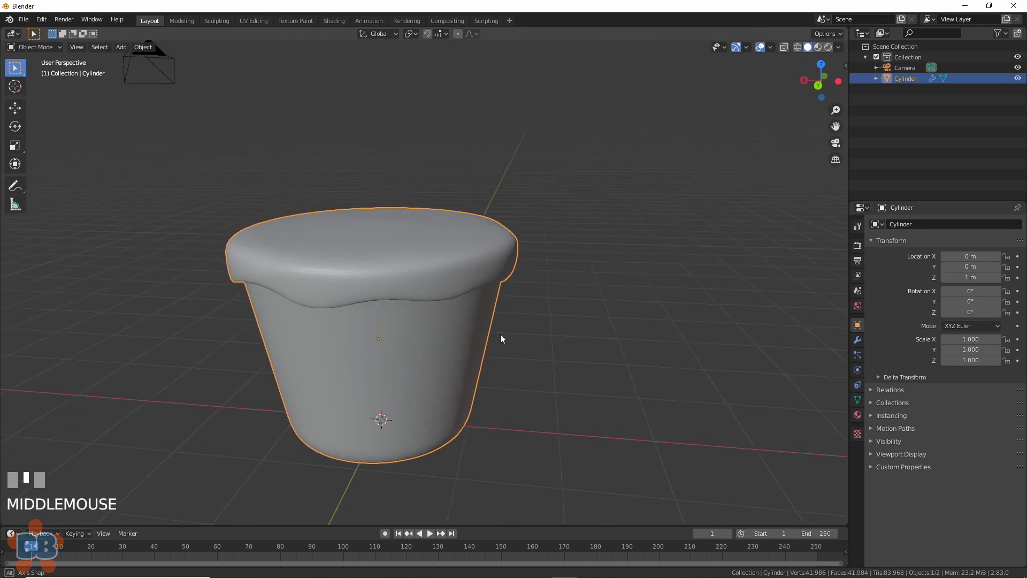
middle_drag(499, 333, 369, 322)
scroll(369, 322, up, 2)
click(223, 264)
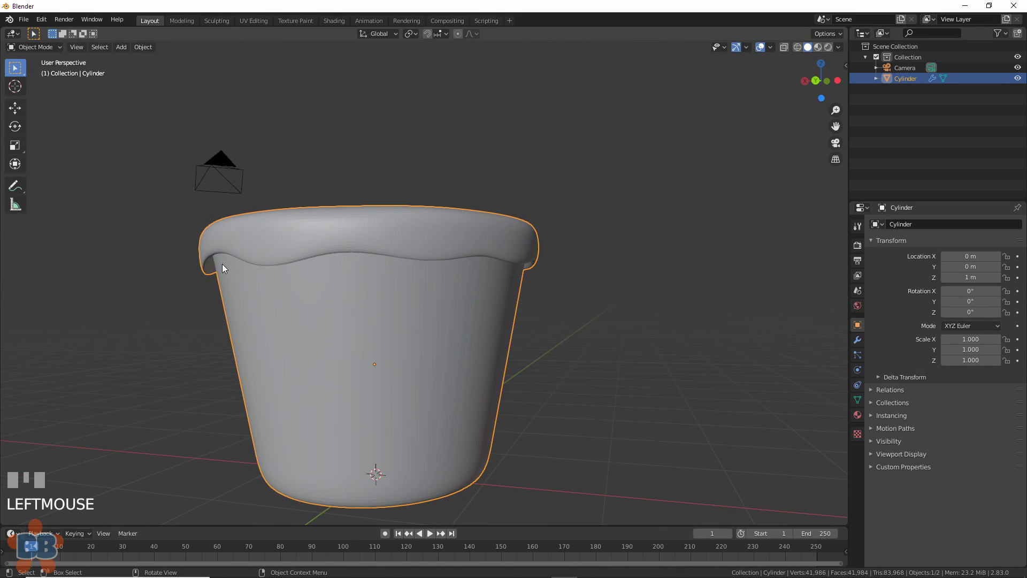
middle_drag(228, 264, 258, 302)
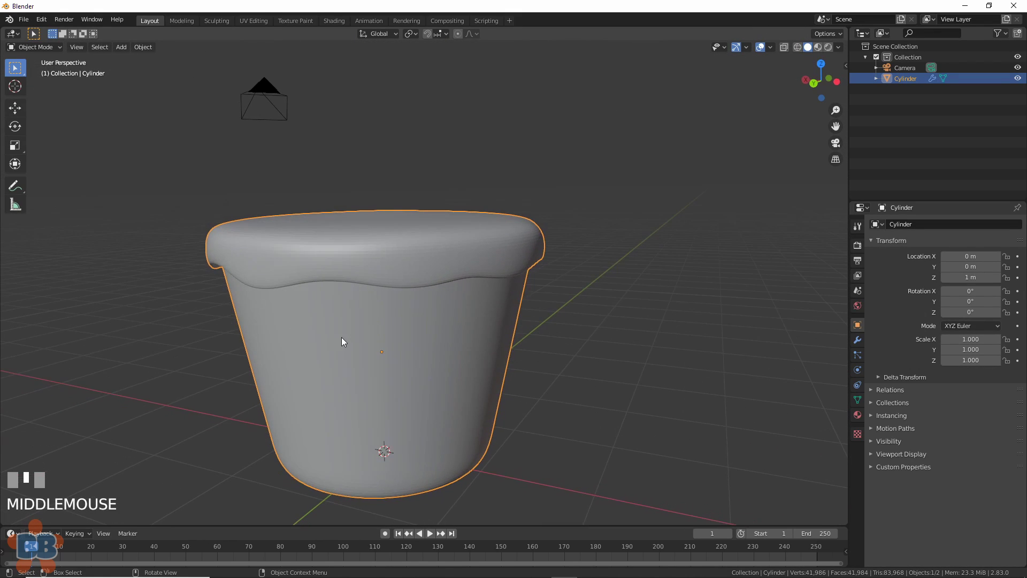
- Enter mesh editing on the cylinder and select the small centre face on its underside
key(Tab)
middle_drag(383, 471, 382, 410)
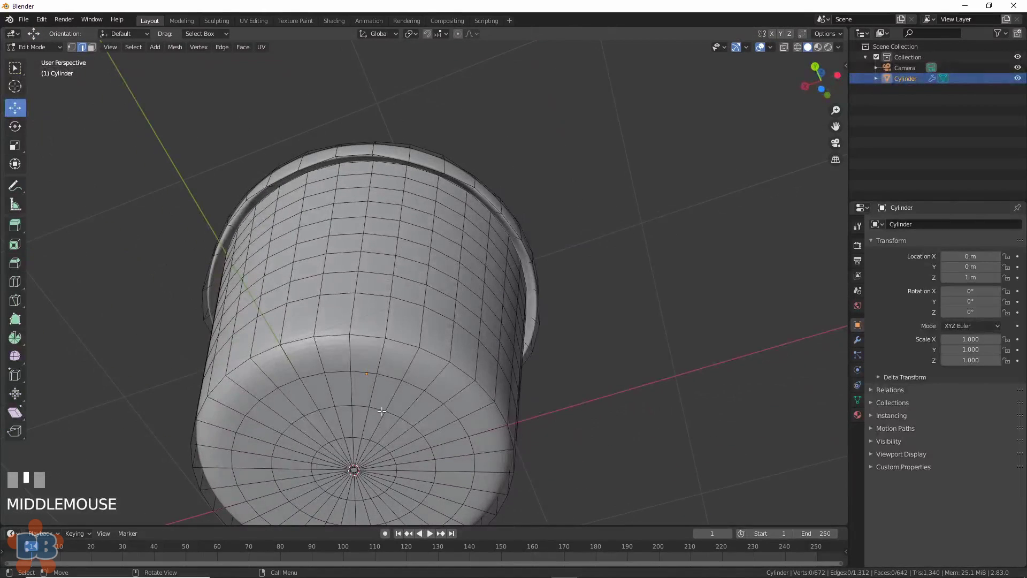
click(354, 470)
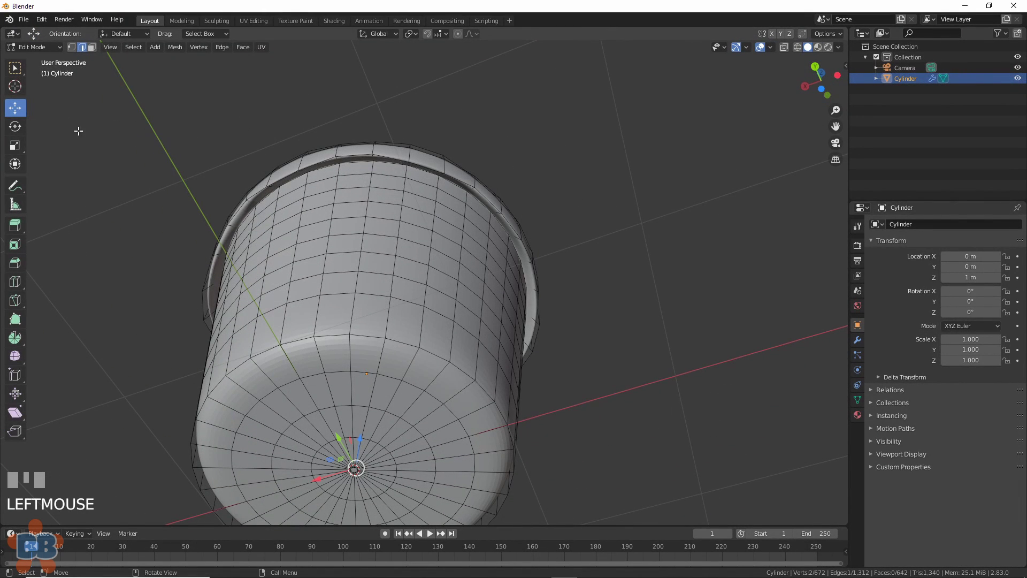
click(93, 47)
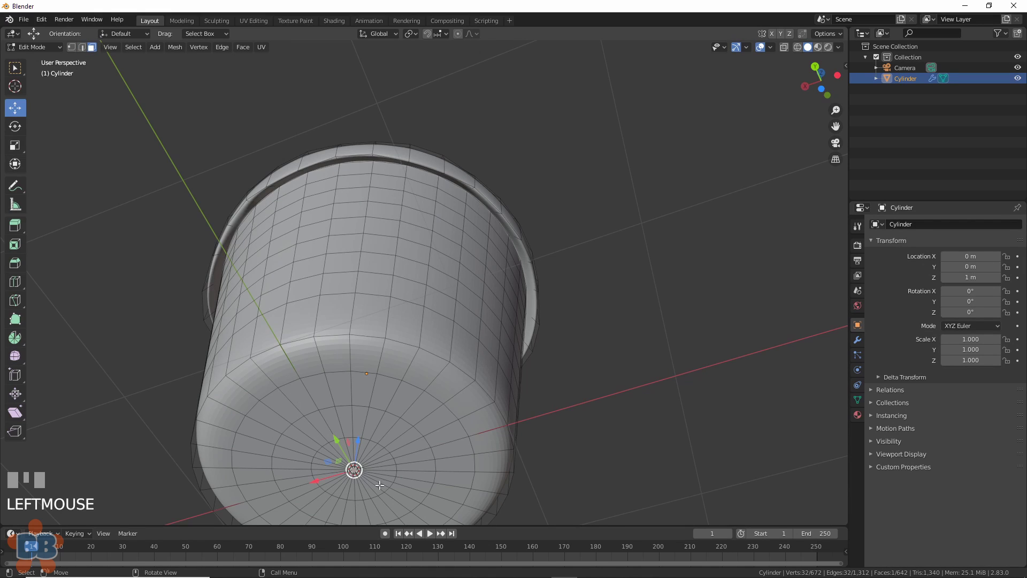
middle_drag(456, 469, 454, 475)
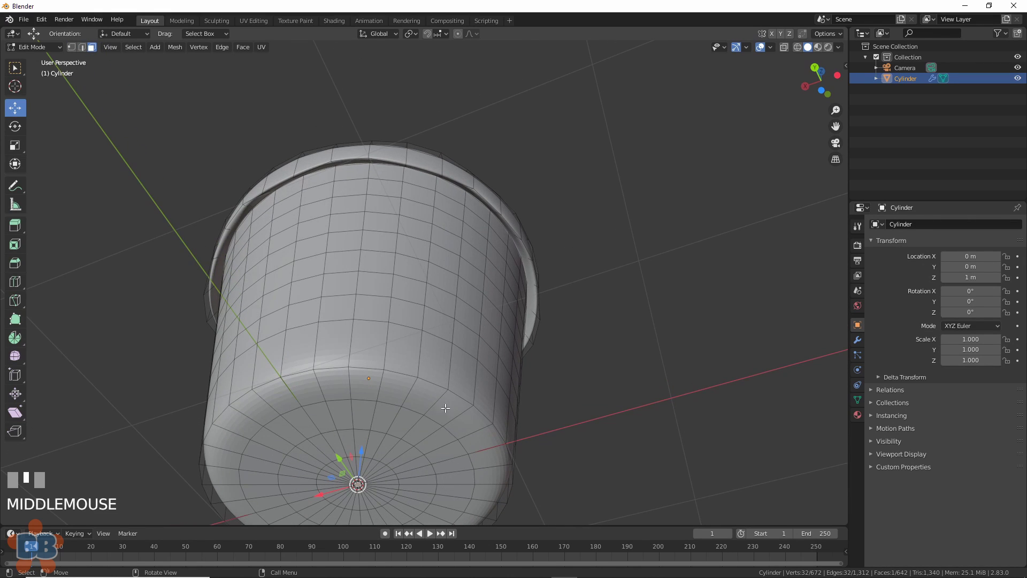
- Grow the face selection outward over the underside and side wall until it covers the whole body up to the overhanging rim
key(ctrl+KP_Add)
key(ctrl+KP_Add)
key(ctrl+KP_Add)
key(ctrl+KP_Add)
key(ctrl+KP_Add)
key(ctrl+KP_Add)
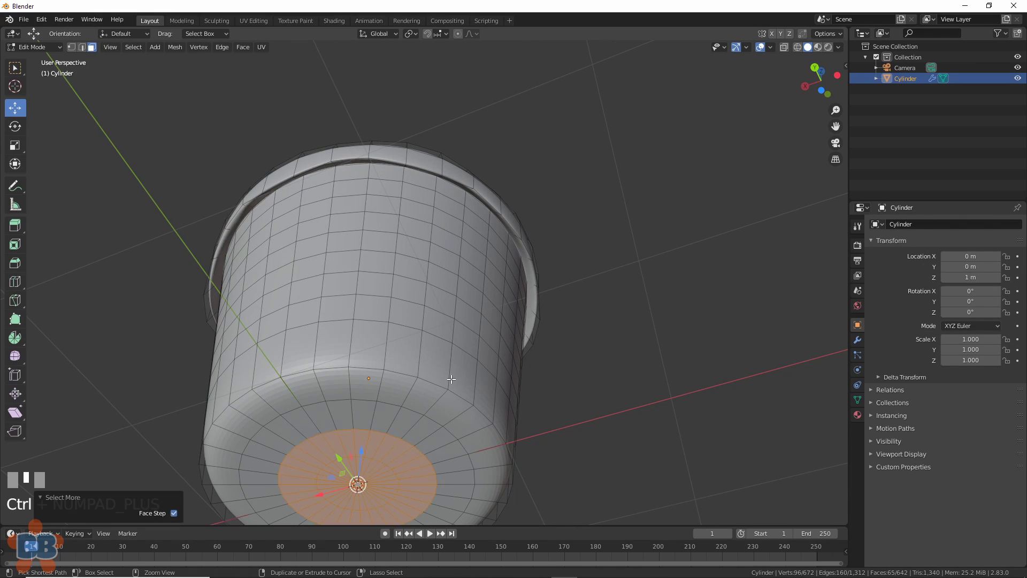
key(ctrl+KP_Add)
key(ctrl+KP_Add)
key(ctrl+KP_Add)
key(ctrl+KP_Add)
key(ctrl+KP_Add)
key(ctrl+KP_Add)
key(ctrl+KP_Add)
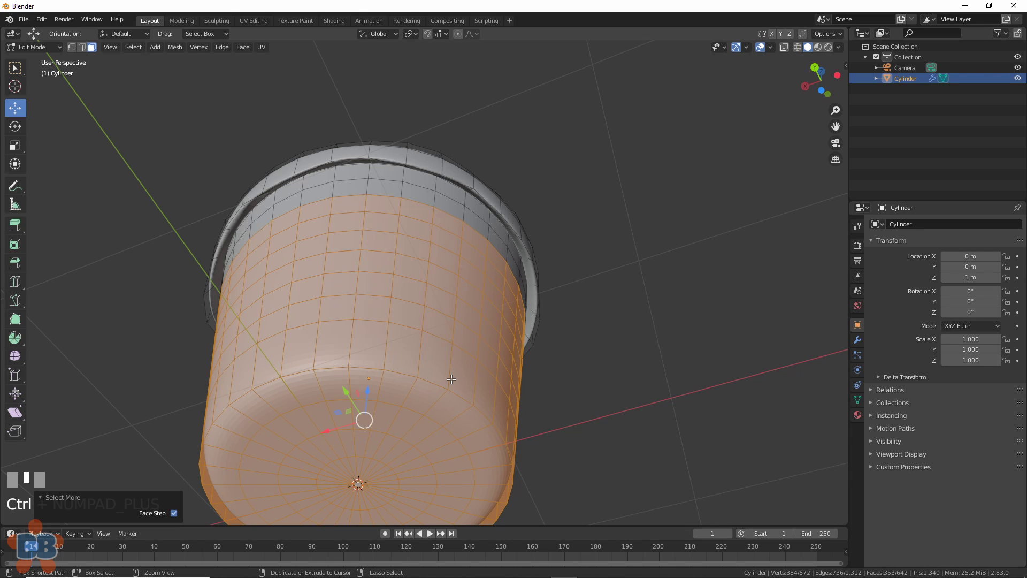
key(ctrl+KP_Add)
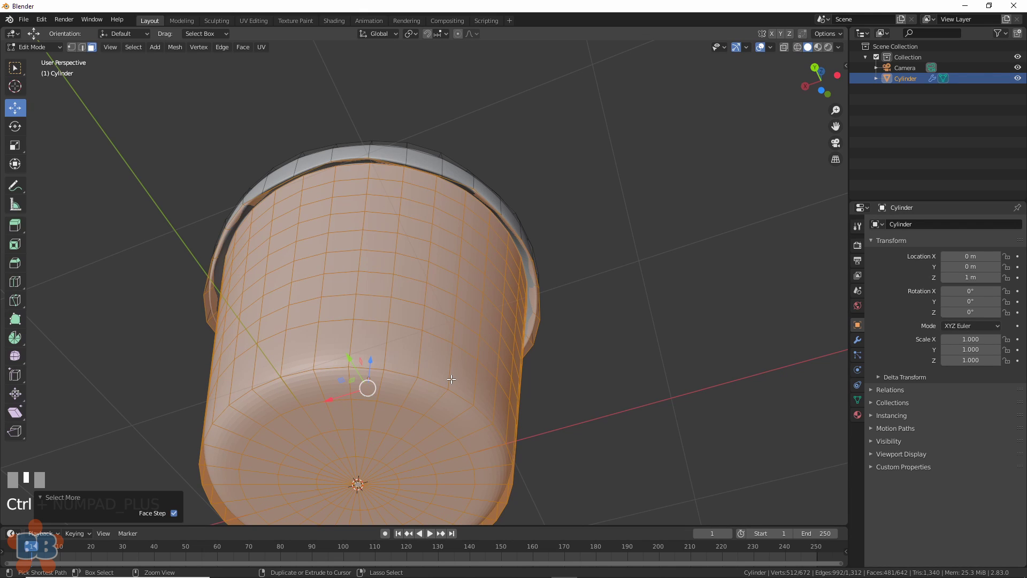
key(ctrl+KP_Subtract)
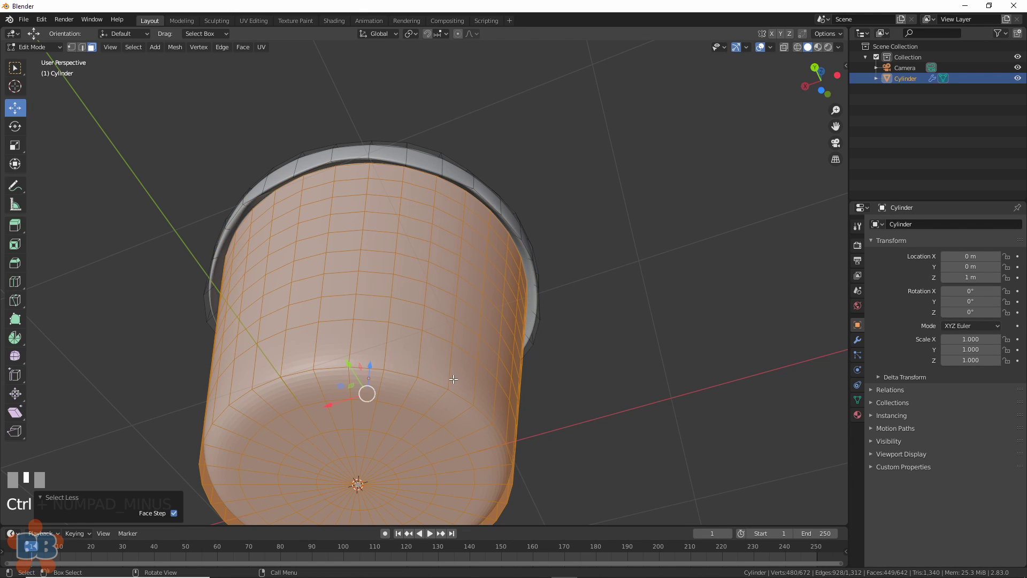
- Separate the selected body faces into their own object and name it cake
middle_drag(552, 140, 563, 241)
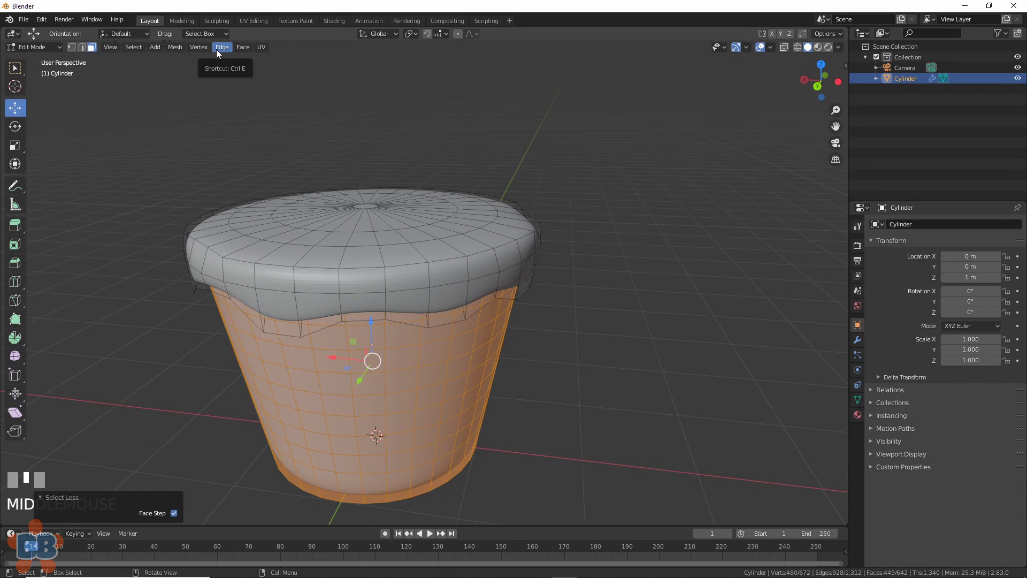
click(175, 47)
mouse_move(214, 143)
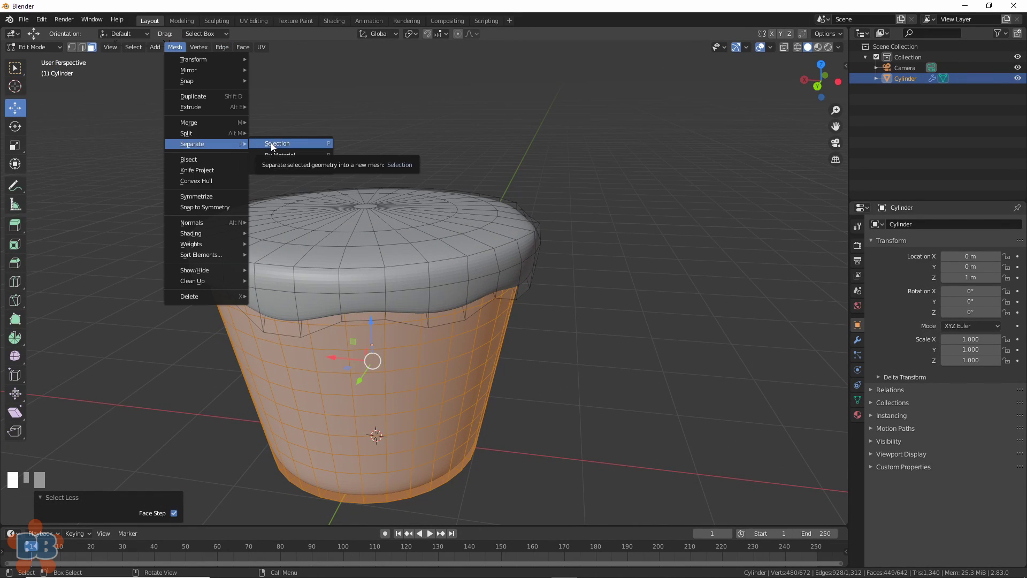
click(271, 145)
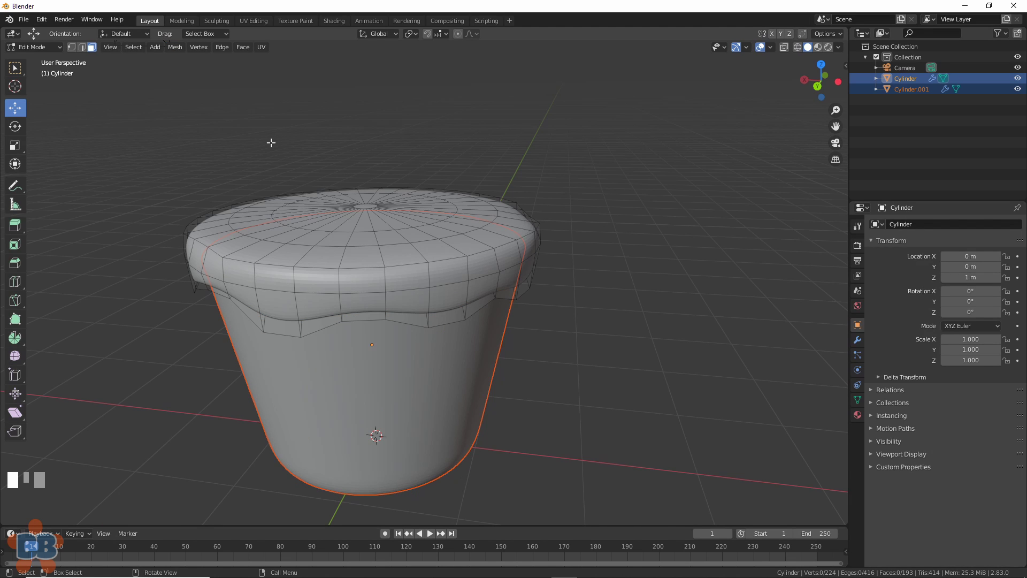
click(909, 90)
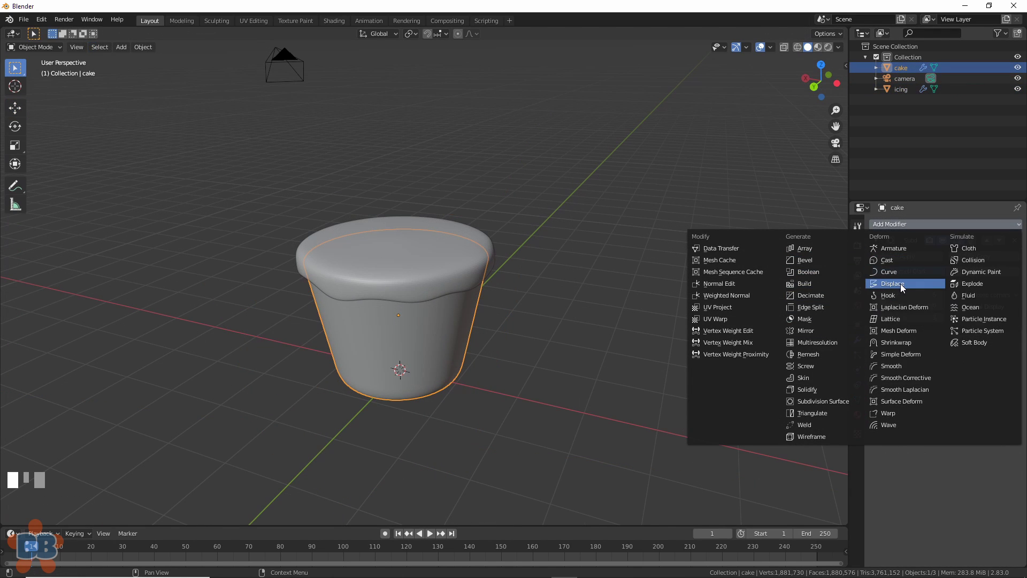
- Add a Displace modifier with a Voronoi texture at strength 0.25 to the cake, and lower its subdivision levels to 4
click(900, 283)
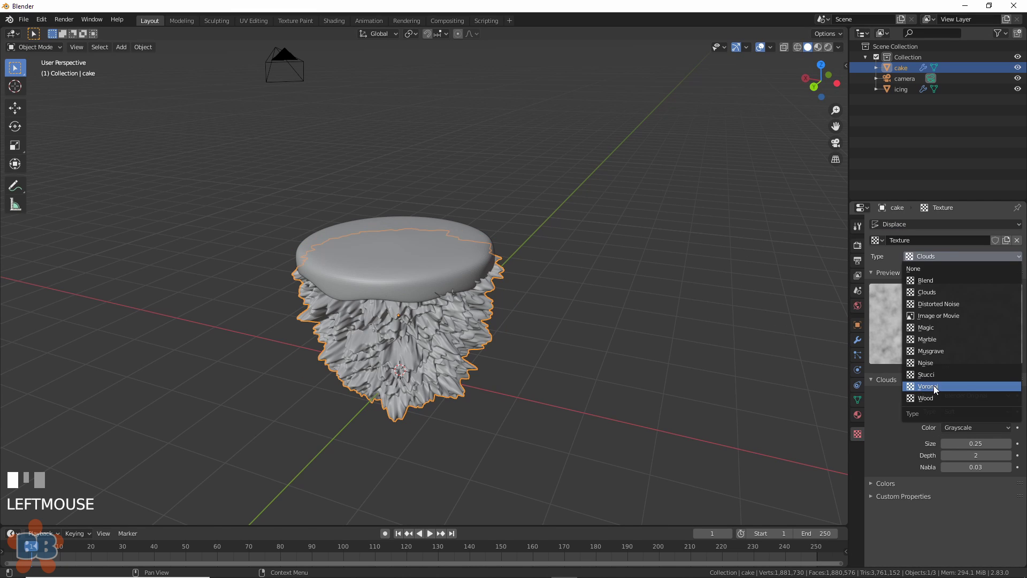
click(928, 386)
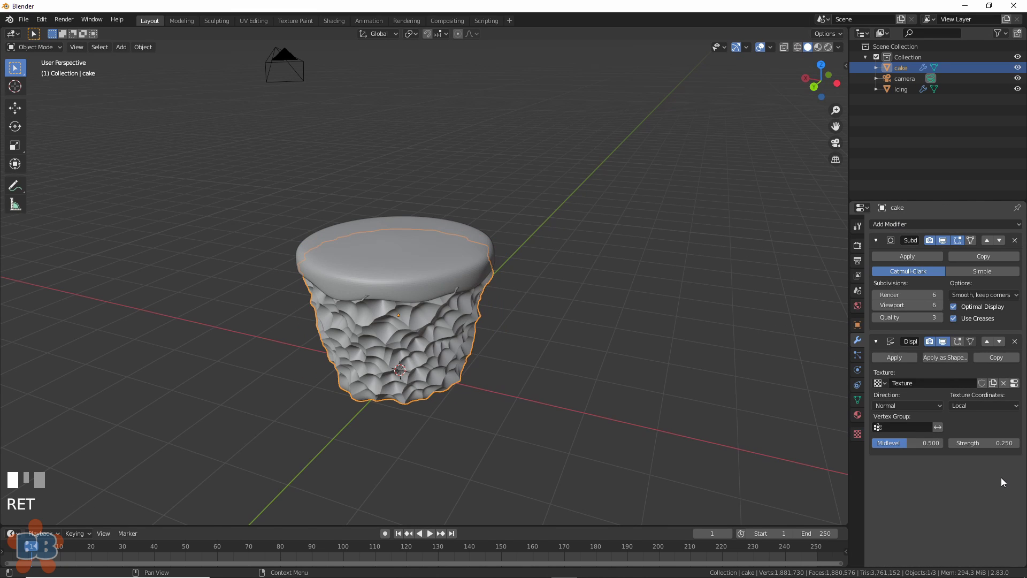
scroll(587, 429, up, 5)
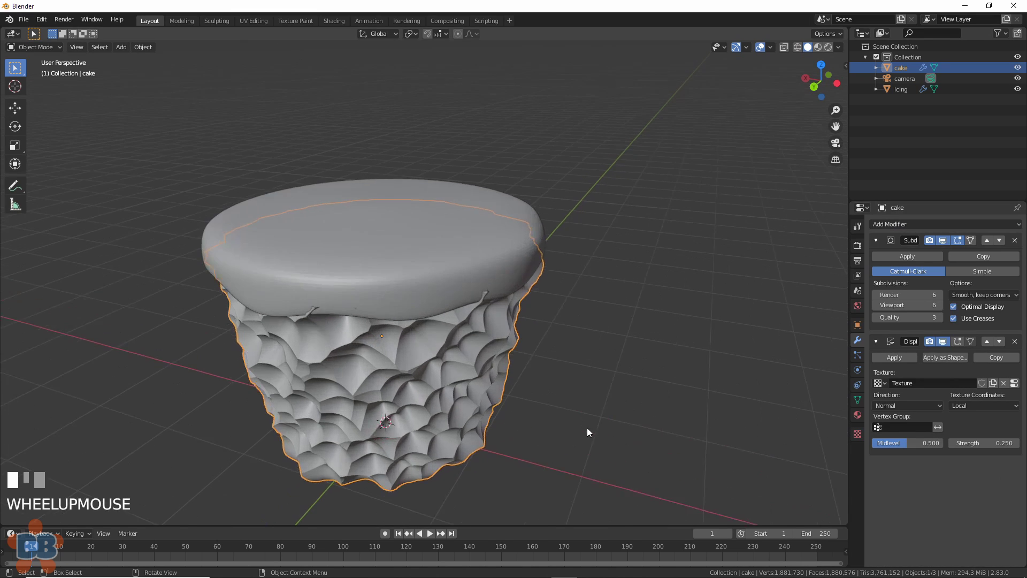
mouse_move(586, 428)
middle_down()
mouse_move(598, 395)
mouse_move(593, 415)
middle_up()
scroll(593, 415, down, 2)
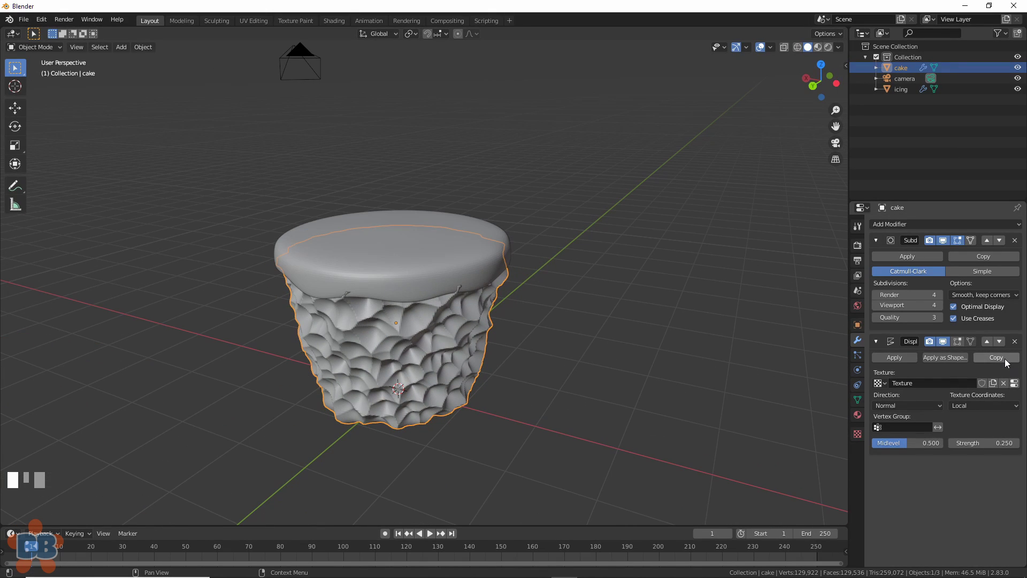
- Duplicate the Displace modifier and give the copy its own Voronoi texture with intensity 0.9 and size 0.09
click(1005, 360)
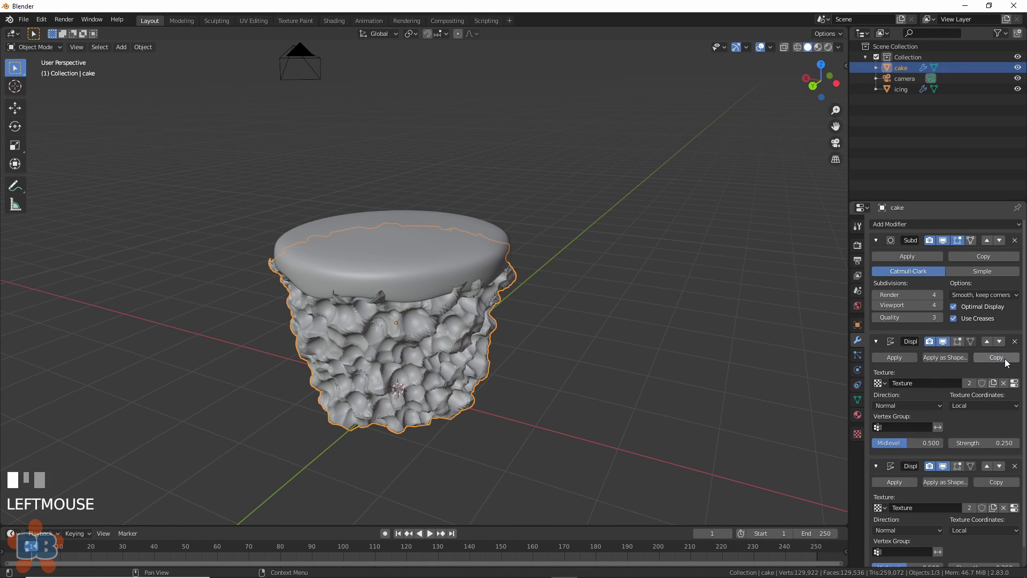
scroll(981, 492, down, 1)
click(993, 490)
click(1014, 491)
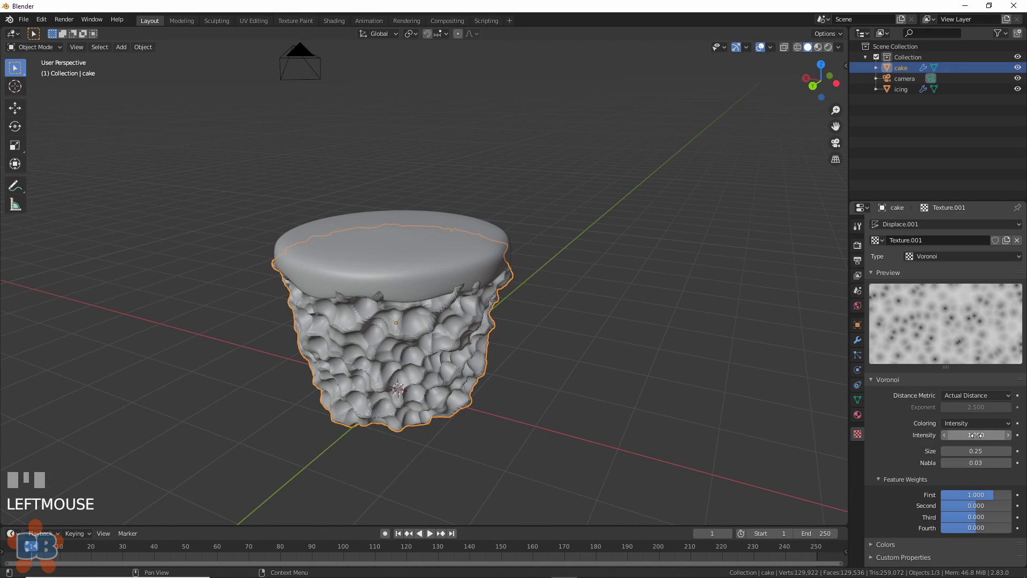
drag(976, 435, 960, 435)
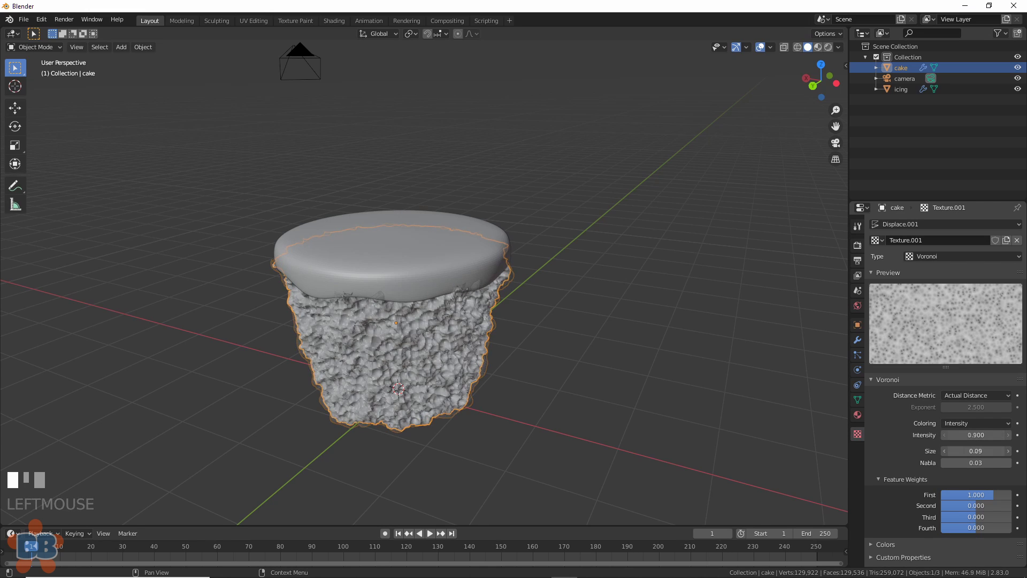
- Duplicate the second Displace modifier and set the new copy's strength to about 0.05
click(1006, 465)
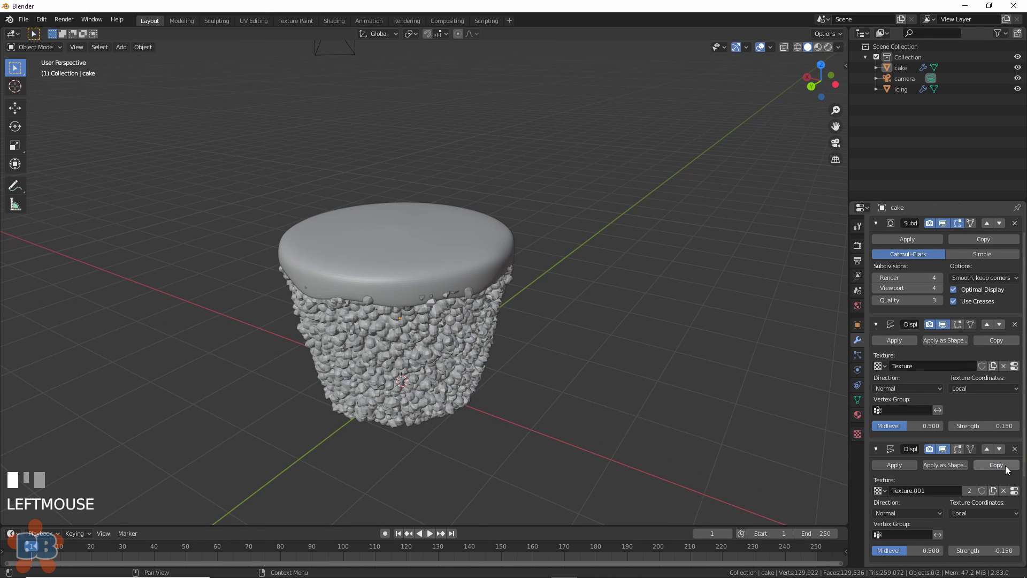
scroll(987, 493, down, 4)
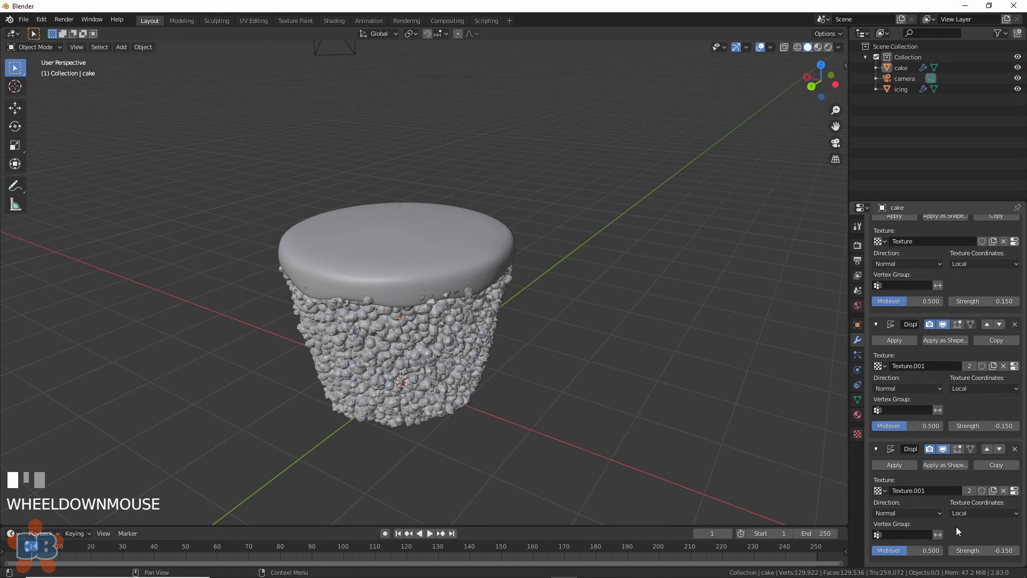
click(984, 551)
mouse_move(984, 550)
mouse_down()
mouse_move(1014, 550)
mouse_move(1000, 551)
mouse_up()
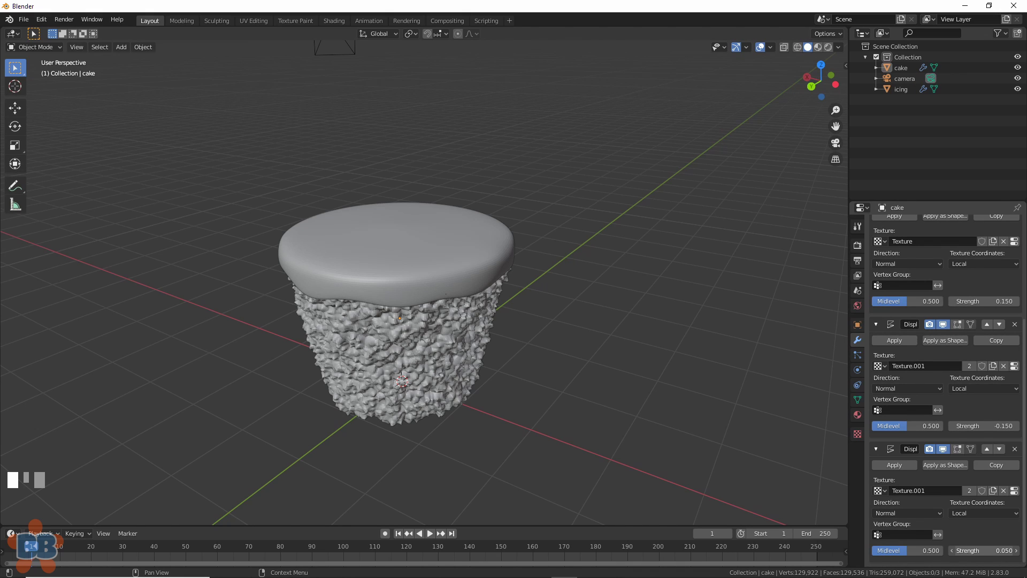
drag(1000, 550, 999, 551)
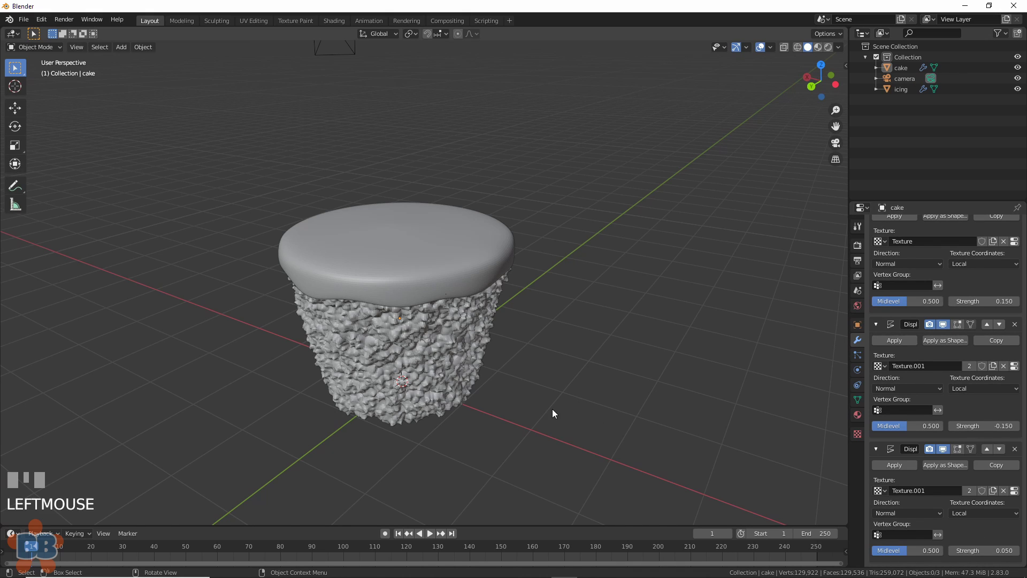
mouse_move(553, 409)
middle_down()
mouse_move(577, 360)
mouse_move(536, 407)
middle_up()
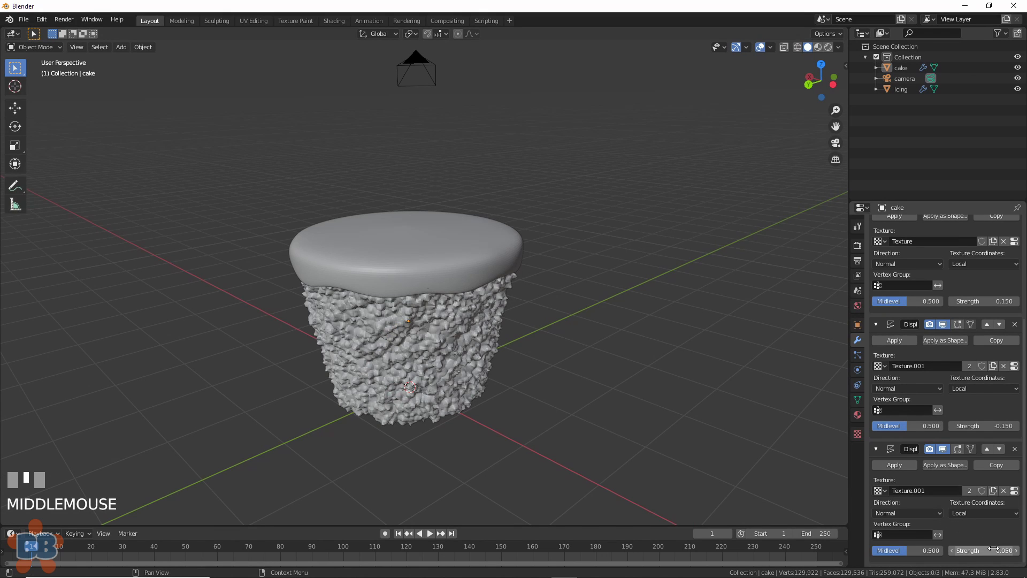
click(951, 552)
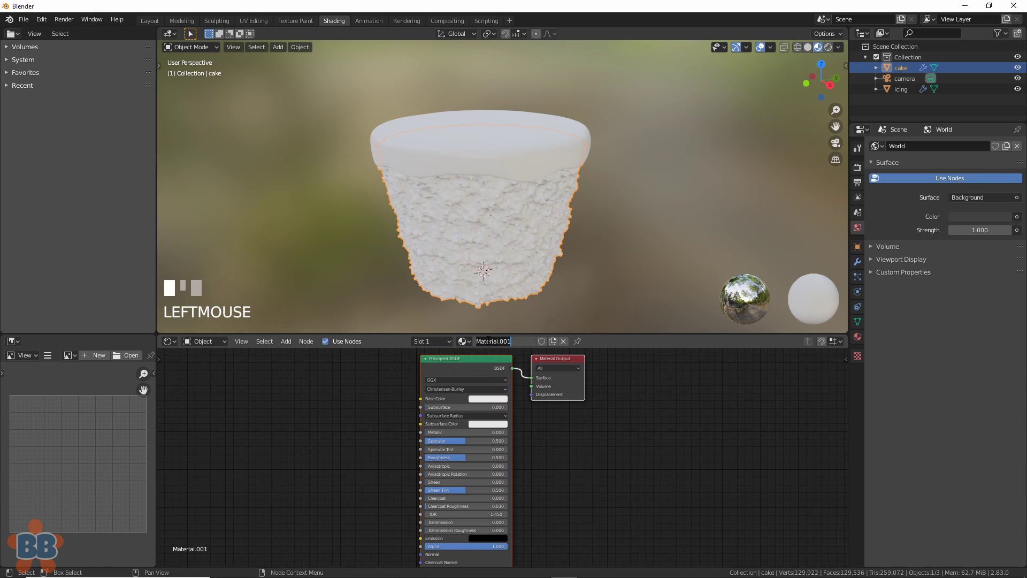
- Name the cake's material CAKE and give it a dark brown base color with saturation 0.349 and value 0.182
click(489, 340)
text(CAKE)
key(Return)
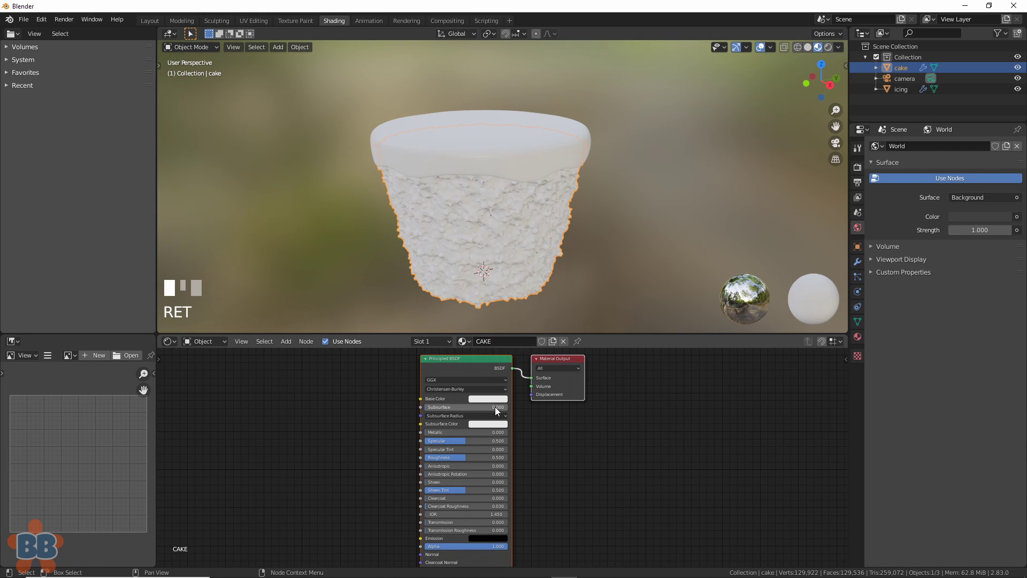
click(501, 399)
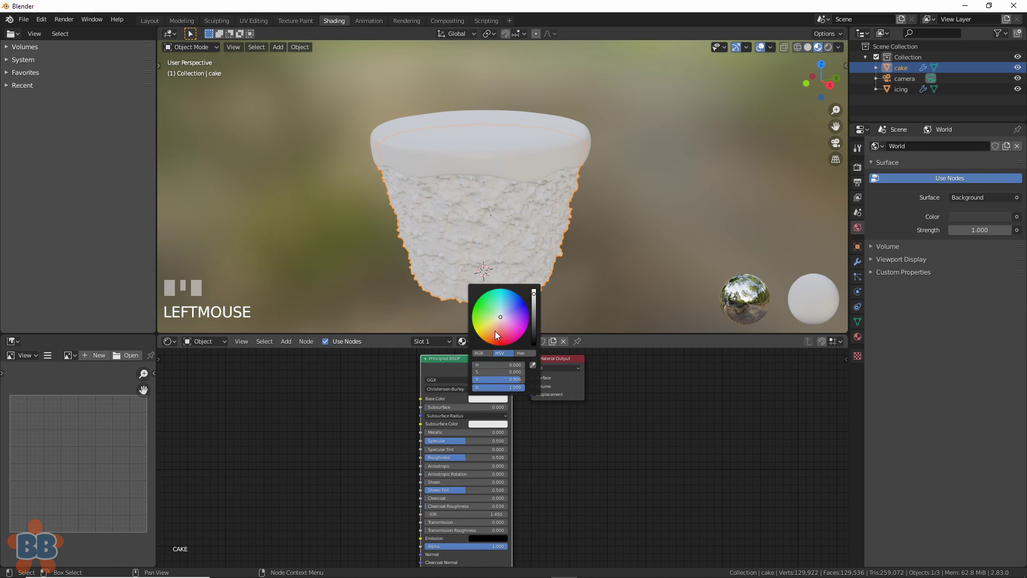
drag(494, 330, 497, 326)
click(533, 338)
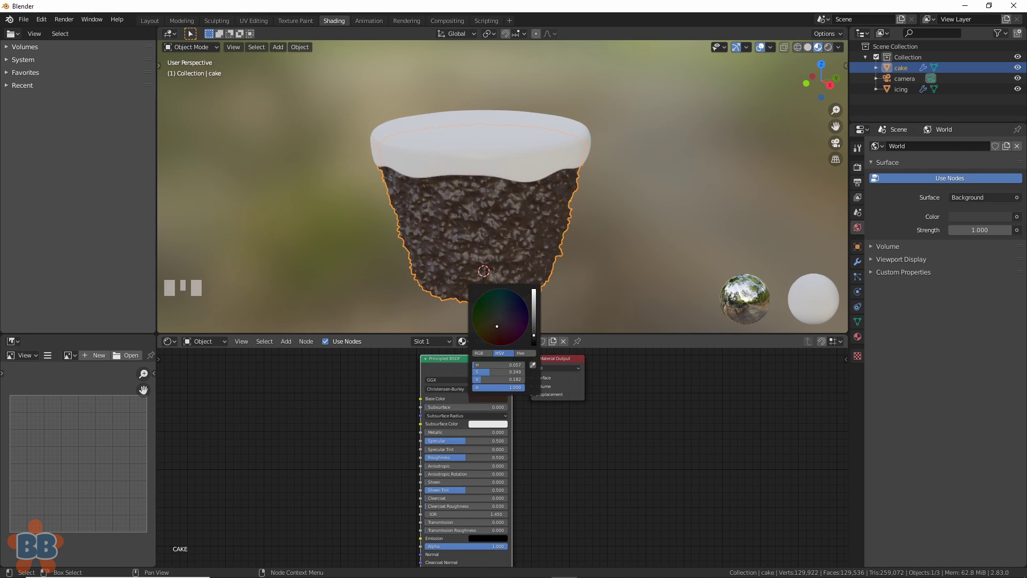
- Raise the CAKE material's roughness close to its maximum
scroll(453, 465, up, 2)
drag(452, 461, 503, 458)
scroll(367, 480, down, 4)
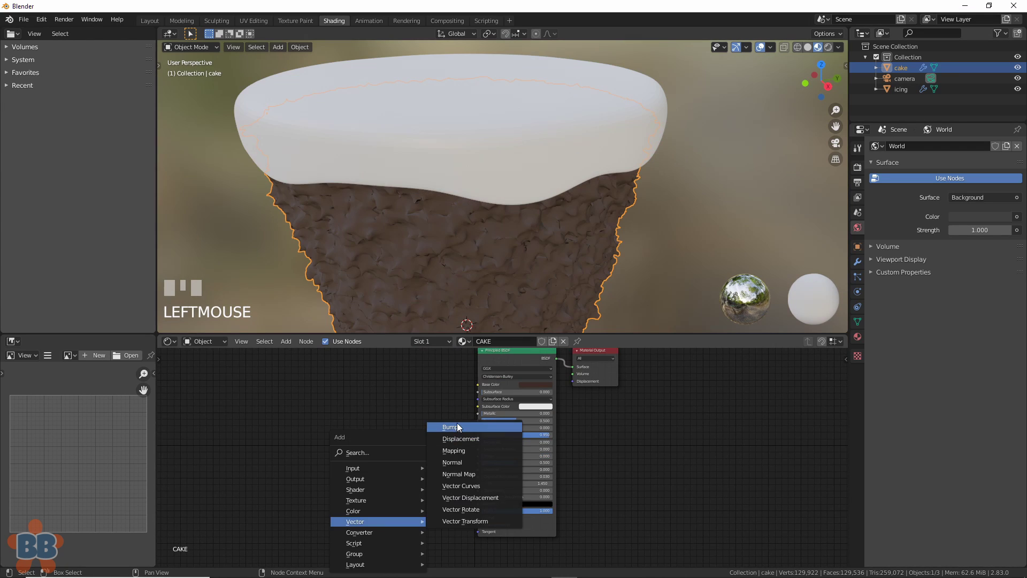
- Connect a new Bump node to the shader's Normal input and feed it an image texture with mapping and texture coordinate nodes
click(458, 427)
click(394, 501)
drag(440, 512, 478, 517)
click(409, 514)
key(ctrl+t)
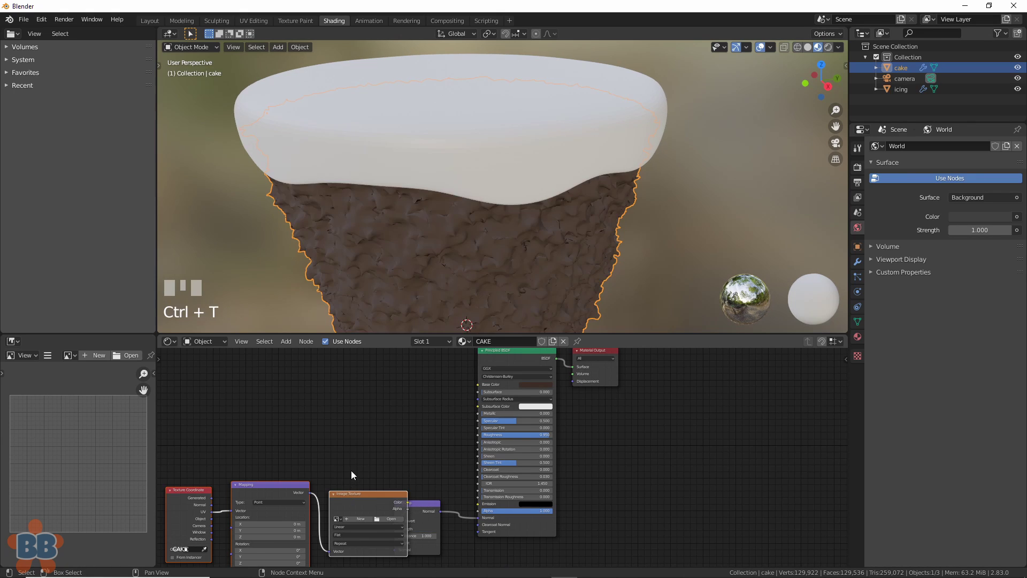
click(402, 487)
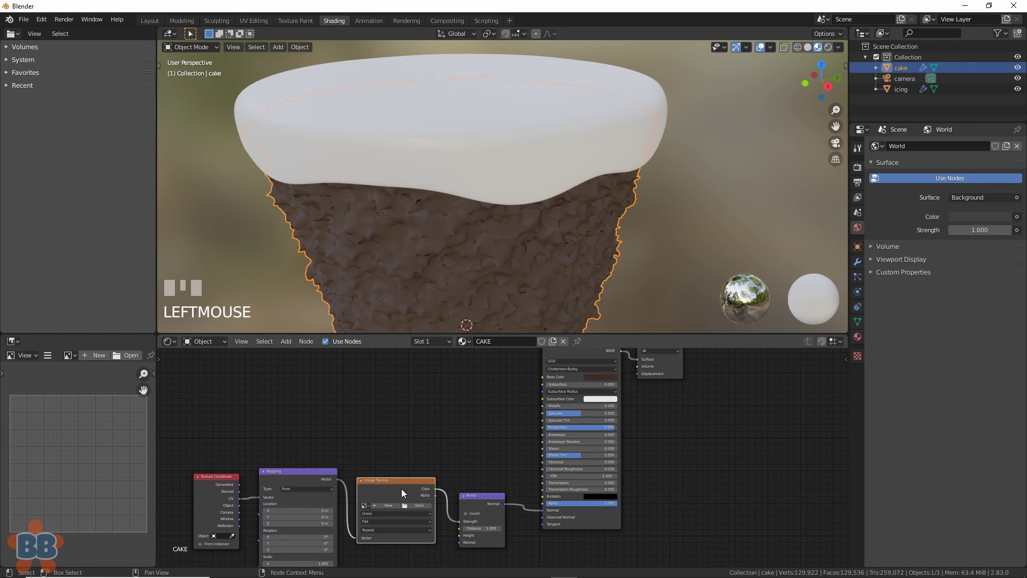
- Switch the image texture node to a Noise Texture
key(shift+s)
mouse_move(375, 522)
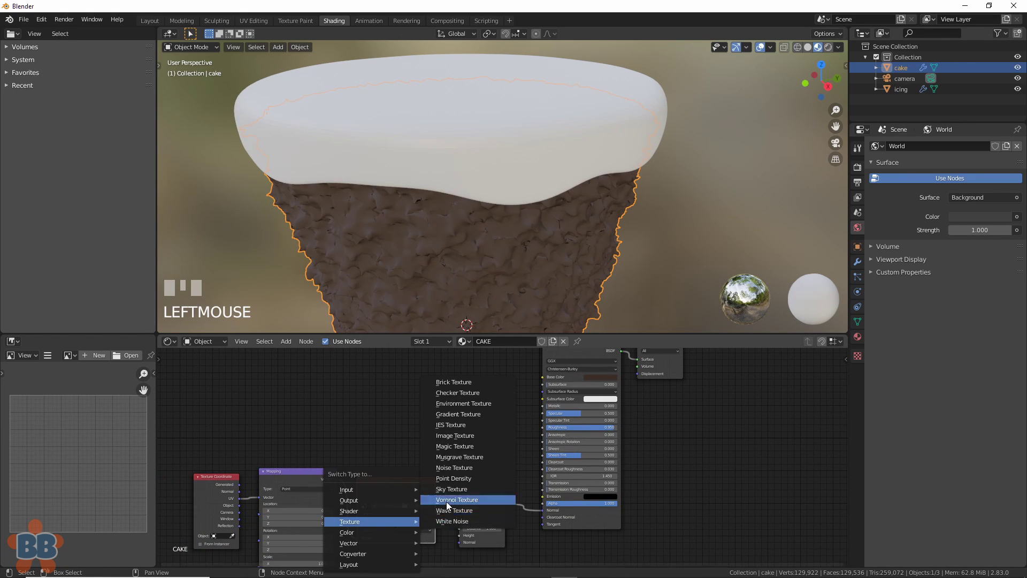
click(454, 469)
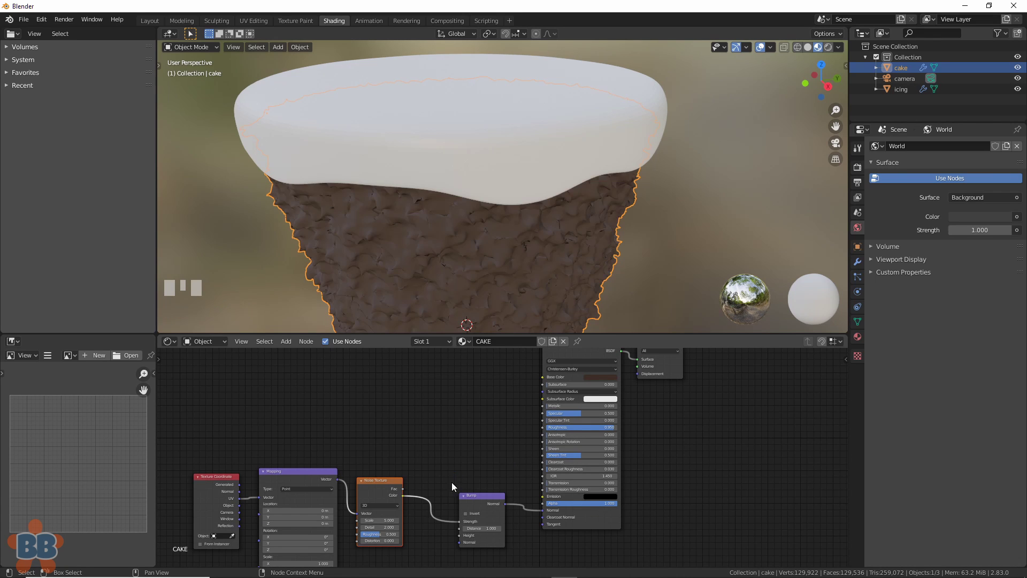
- Reroute the noise color into the bump Height and set the noise scale to 34.4, detail to 12.7 and roughness to 0.575
scroll(444, 508, up, 3)
drag(454, 494, 454, 512)
scroll(387, 475, up, 2)
drag(345, 492, 412, 491)
mouse_move(326, 512)
mouse_down()
mouse_move(372, 497)
mouse_move(350, 498)
mouse_move(329, 523)
mouse_up()
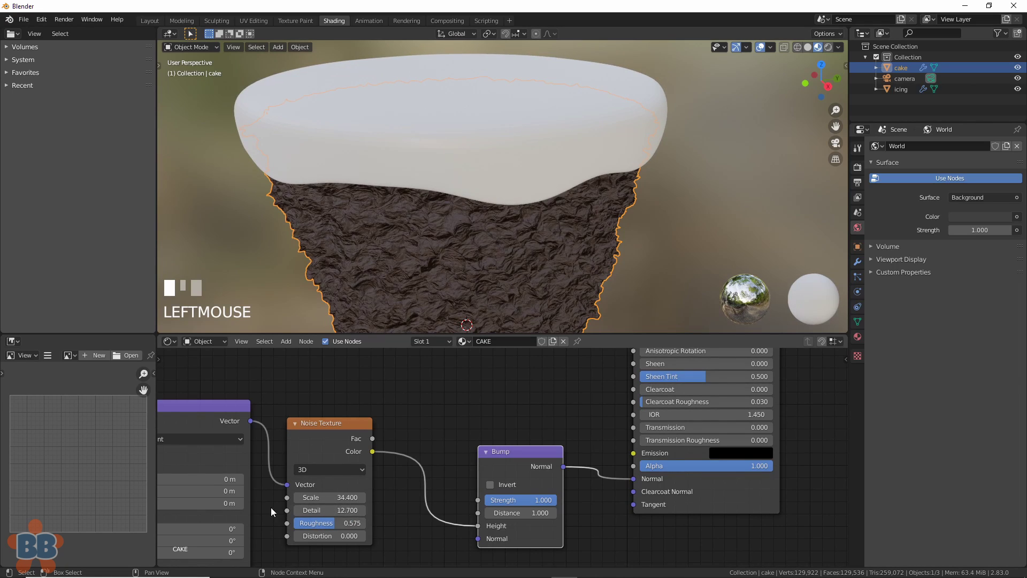
- Feed the Mapping node from the Generated coordinates, and set the noise scale to 30.4 and detail to 5
middle_drag(276, 507, 462, 497)
drag(254, 421, 294, 450)
drag(294, 450, 297, 449)
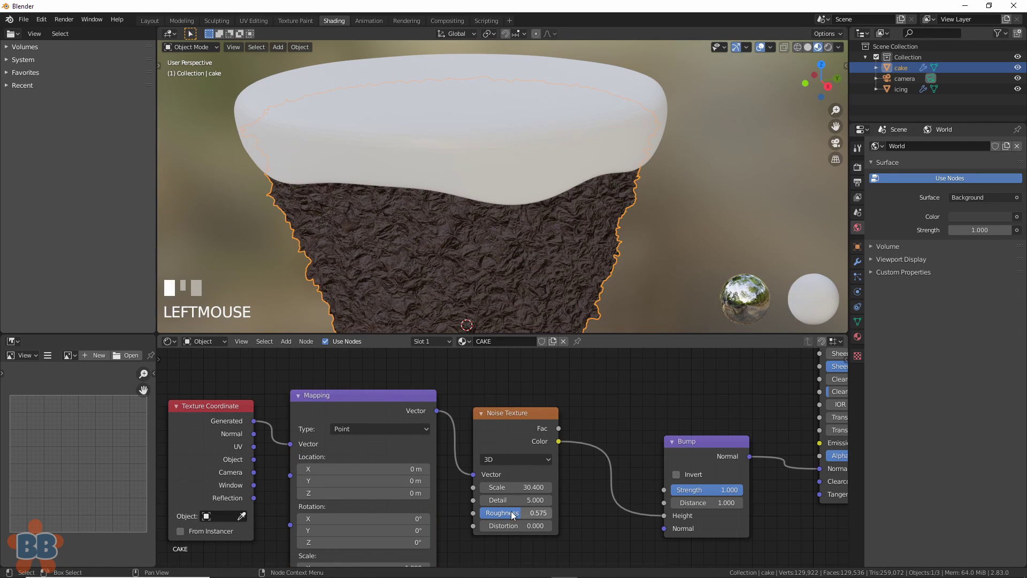
- Increase the noise texture's roughness and set the cake shader's own roughness to 0.832
drag(514, 513, 551, 513)
middle_drag(666, 436, 447, 512)
middle_drag(538, 428, 508, 479)
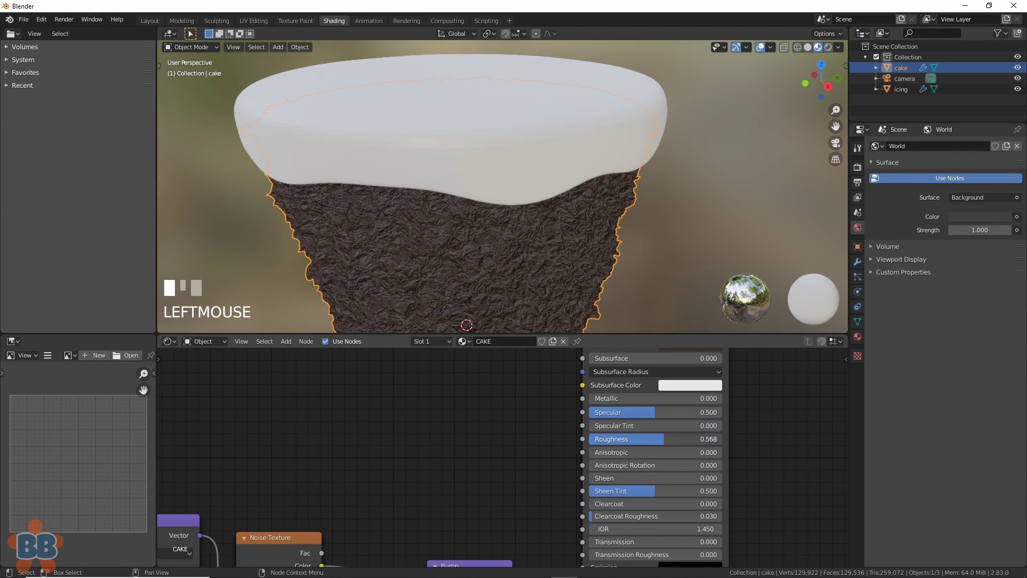
drag(664, 439, 700, 438)
scroll(654, 272, down, 3)
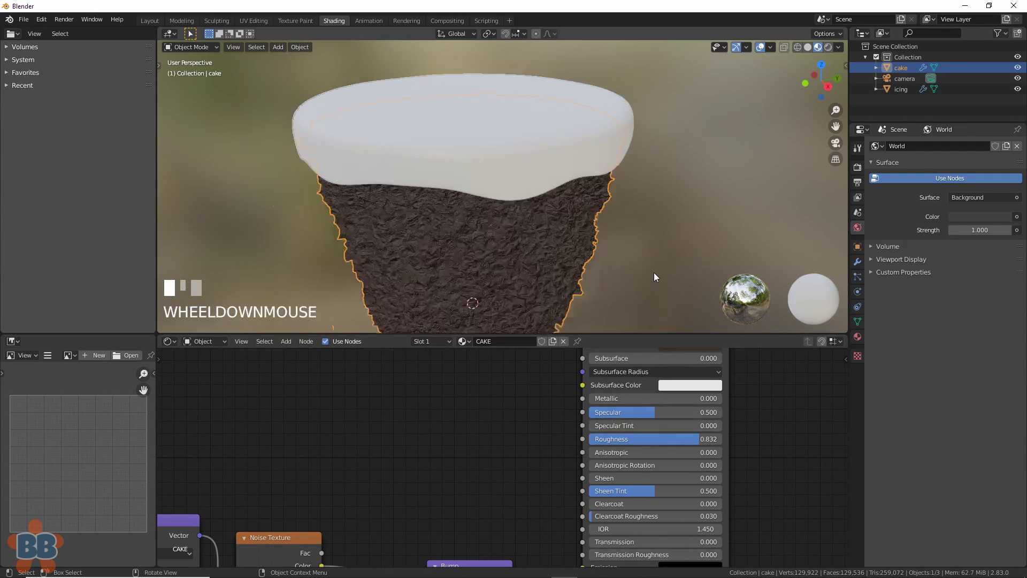
- Create a new material for the icing and make its base color dark brown
click(631, 256)
middle_drag(624, 251, 597, 263)
click(527, 345)
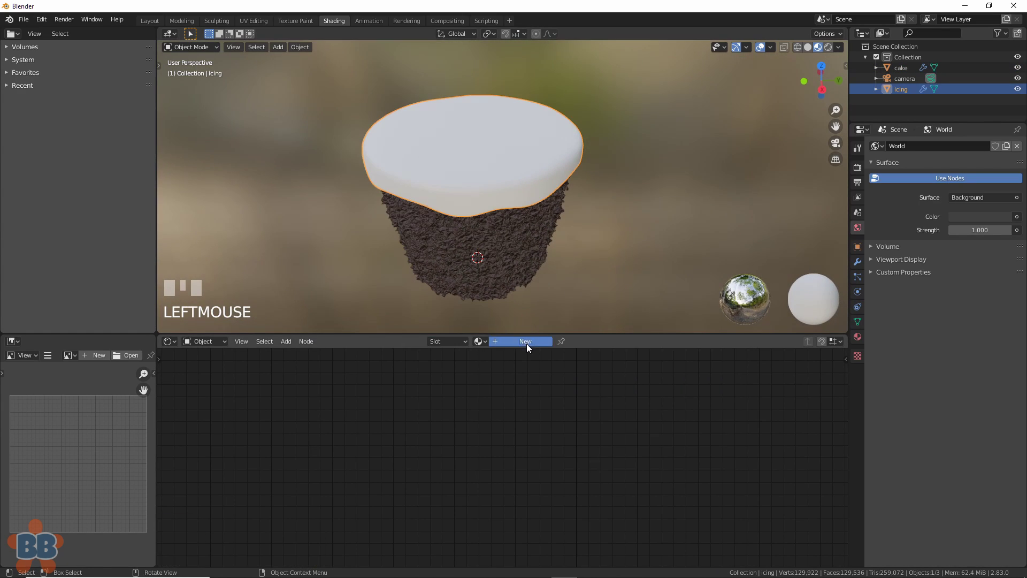
click(526, 344)
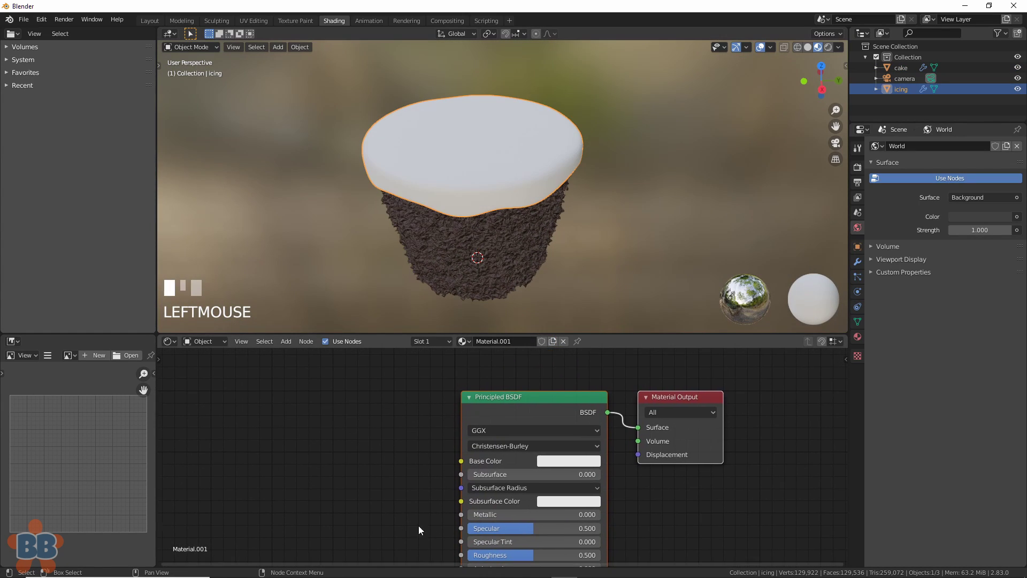
click(571, 459)
drag(644, 346, 643, 309)
drag(583, 351, 585, 344)
- Return to the Layout workspace and show the cupcake in Material Preview shading
click(515, 230)
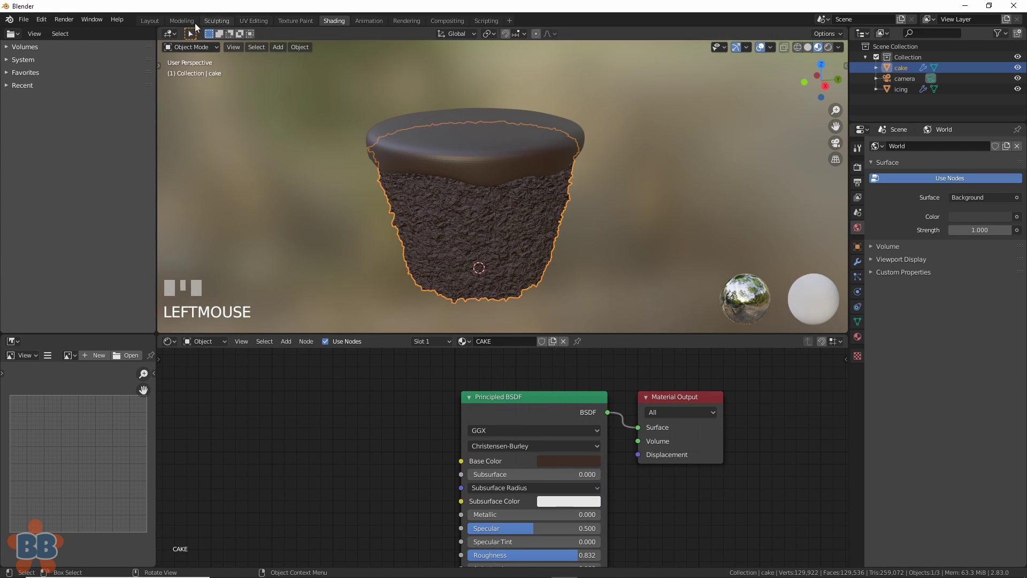
click(150, 21)
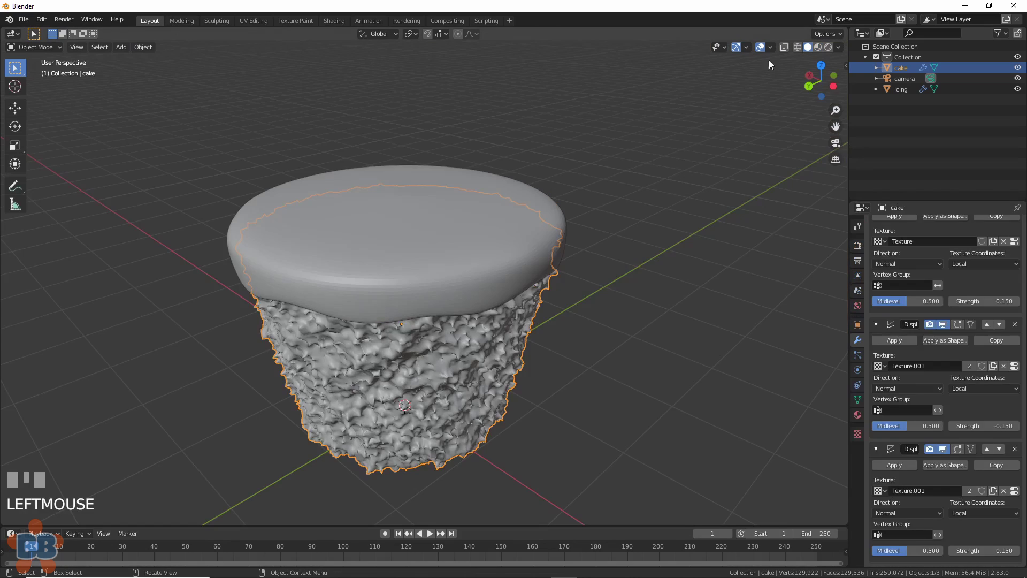
click(817, 46)
scroll(565, 293, down, 2)
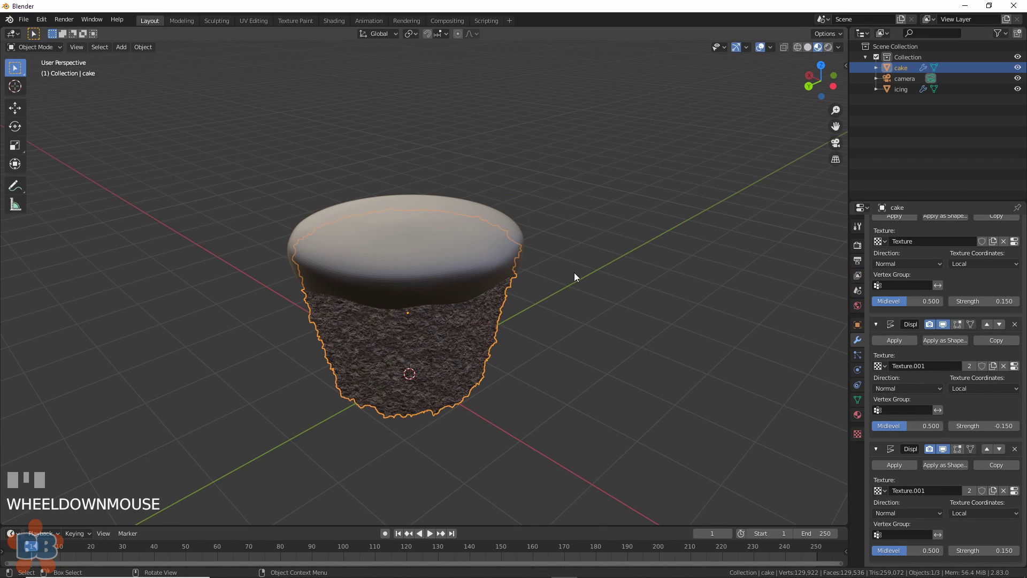
click(617, 242)
click(417, 366)
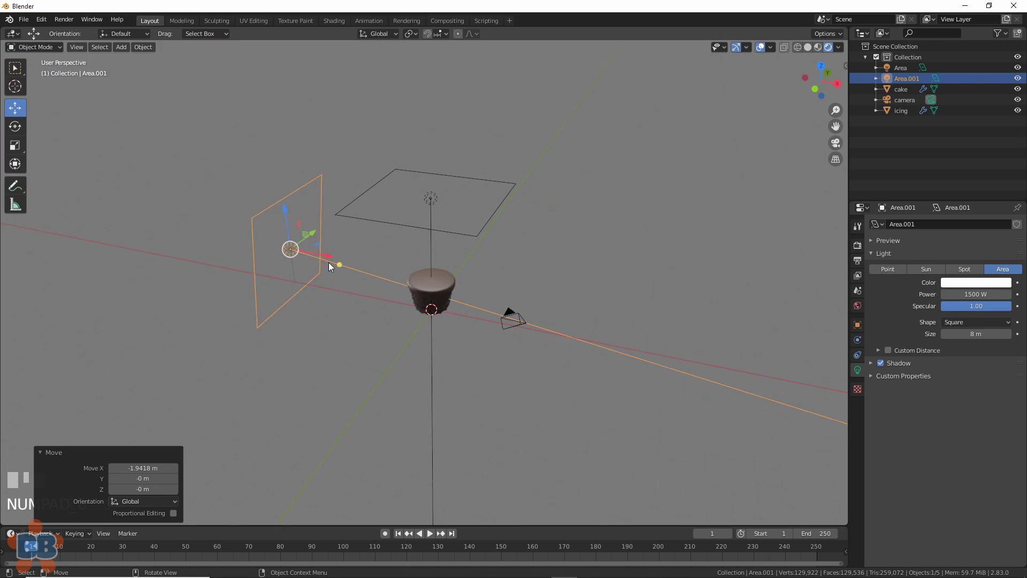
- Rotate the Area.001 light about the vertical axis and move it about 6.44 m in X, -6.32 m in Y and -0.37 m in Z
key(KP_0)
key(shift+space)
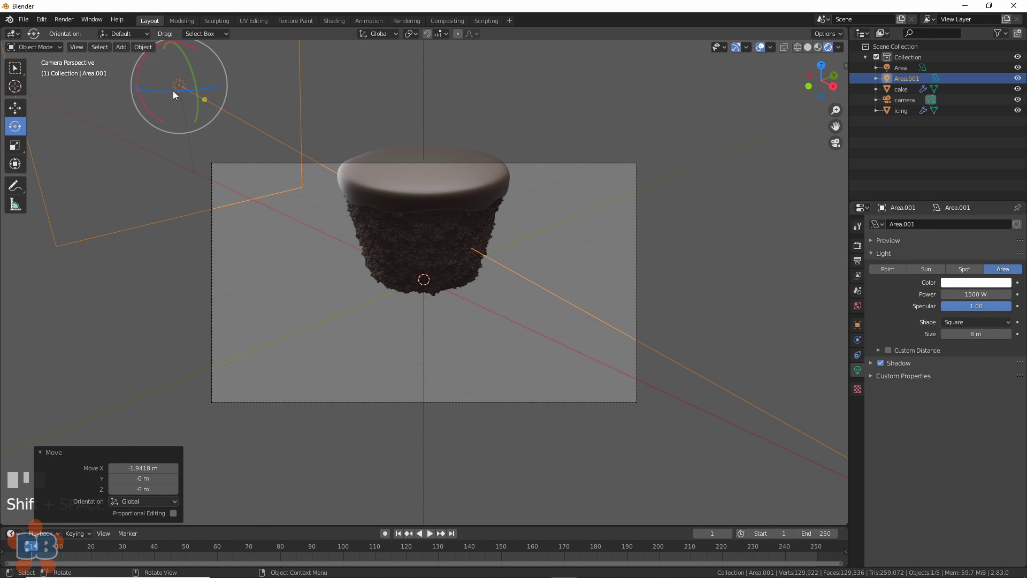
drag(174, 94, 184, 94)
click(15, 107)
middle_drag(206, 92, 300, 181)
scroll(300, 182, down, 9)
drag(360, 181, 342, 284)
- Lock the camera to the view and frame the cupcake closely from slightly above in the camera
key(KP_0)
mouse_move(376, 257)
shift+middle_down()
mouse_move(383, 278)
mouse_move(376, 266)
shift+middle_up()
click(846, 66)
click(842, 107)
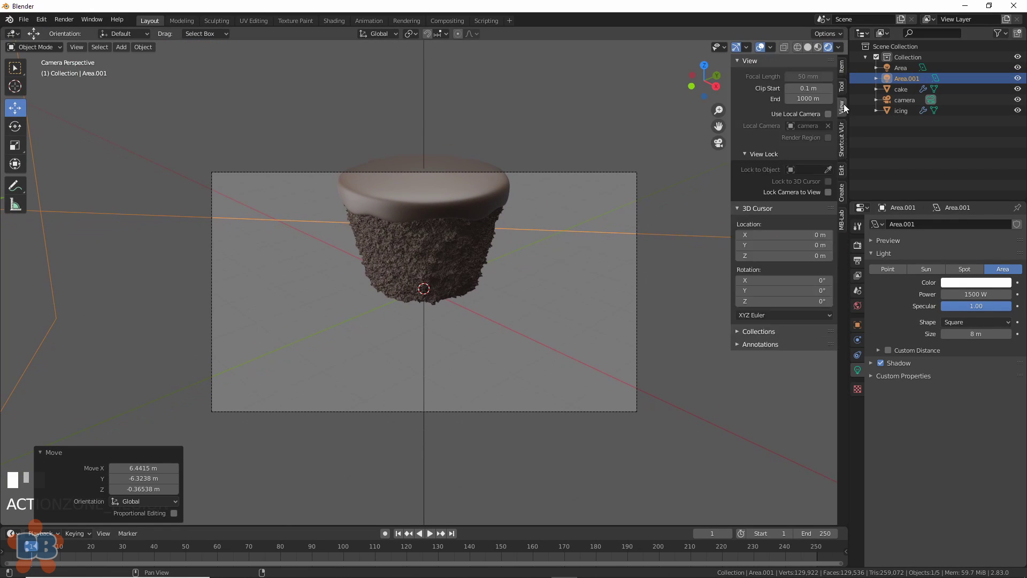
click(828, 192)
shift+middle_drag(484, 220, 456, 259)
scroll(461, 268, up, 3)
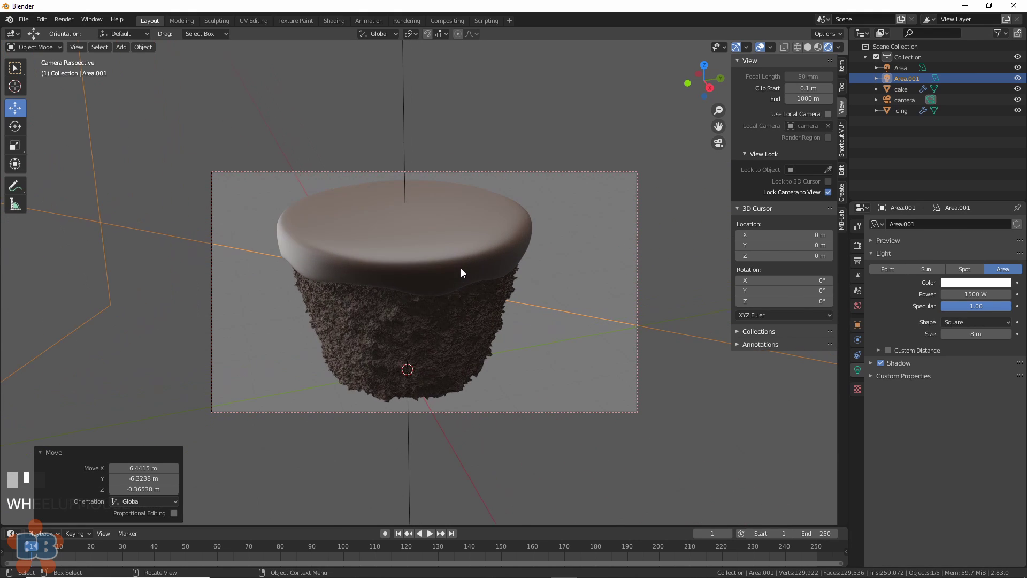
- Open the icing's material in the Shading workspace with the camera view and set its roughness to 0.609
click(461, 268)
click(333, 21)
key(KP_0)
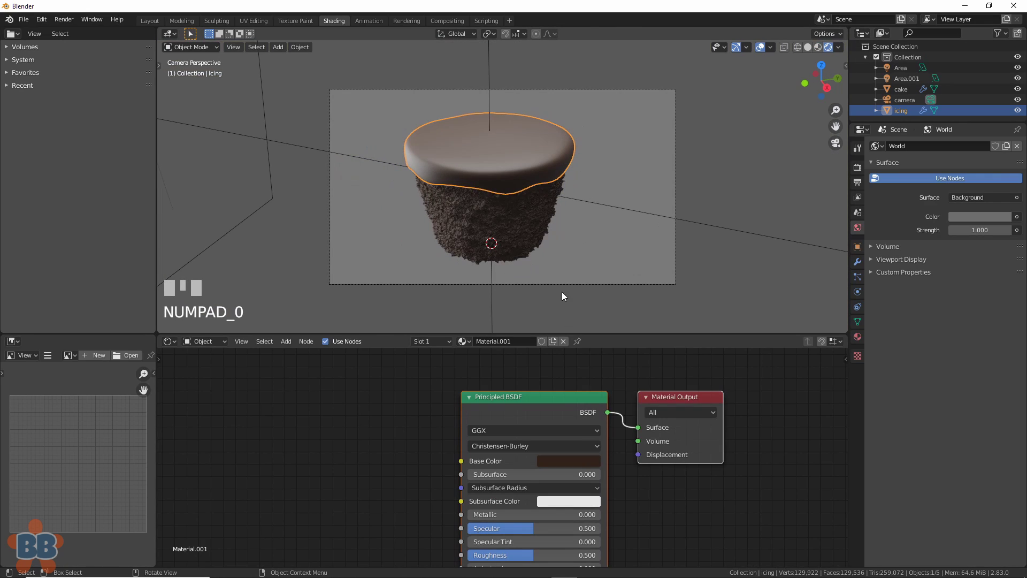
middle_drag(402, 530, 419, 470)
mouse_move(546, 495)
mouse_down()
mouse_move(522, 495)
mouse_move(561, 495)
mouse_up()
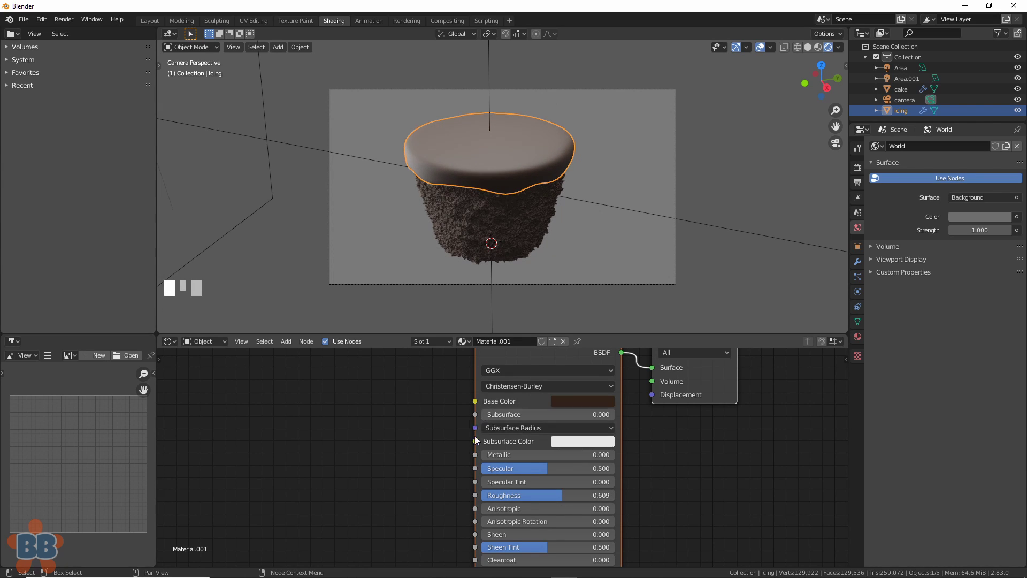
- Add an image texture with mapping and coordinate nodes to the icing shader and switch the texture to a Musgrave Texture
click(484, 357)
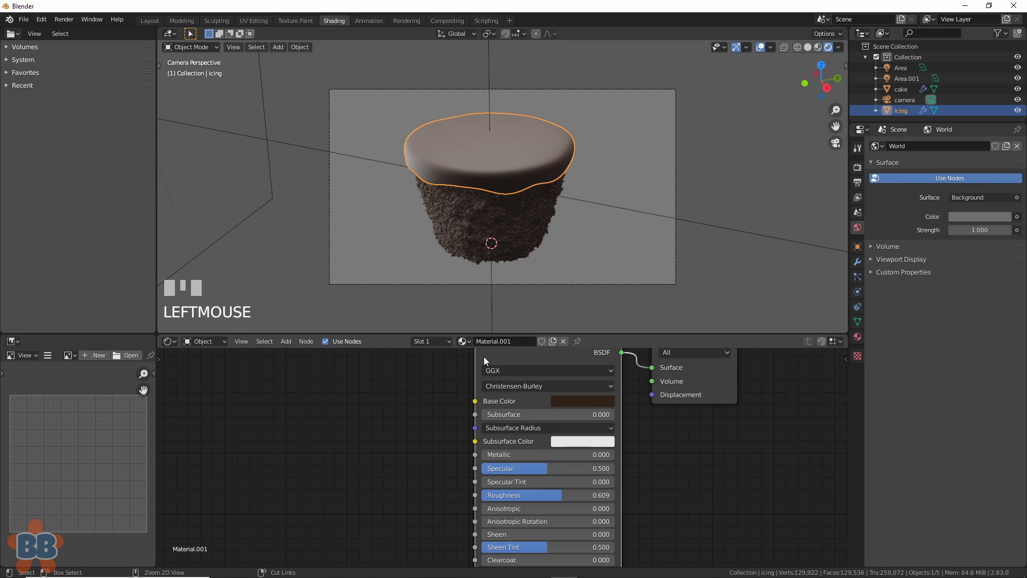
key(ctrl+t)
key(shift+s)
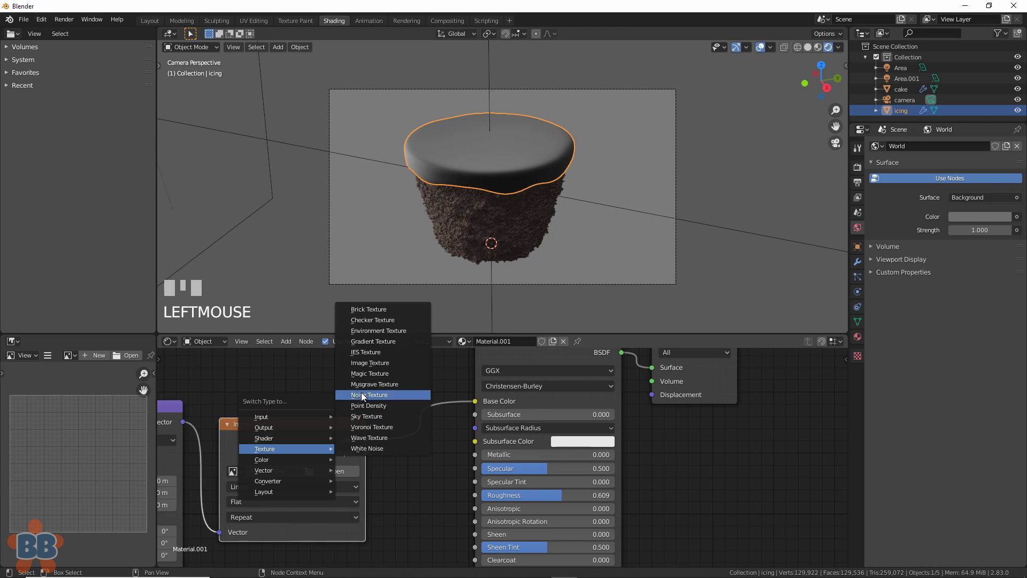
click(362, 389)
- Feed the Mapping node from the Generated coordinates and reroute the Musgrave output from Base Color into the shader's Roughness
middle_drag(338, 401, 579, 398)
drag(241, 429, 276, 453)
middle_drag(634, 486, 449, 460)
drag(469, 409, 469, 463)
drag(473, 505, 472, 508)
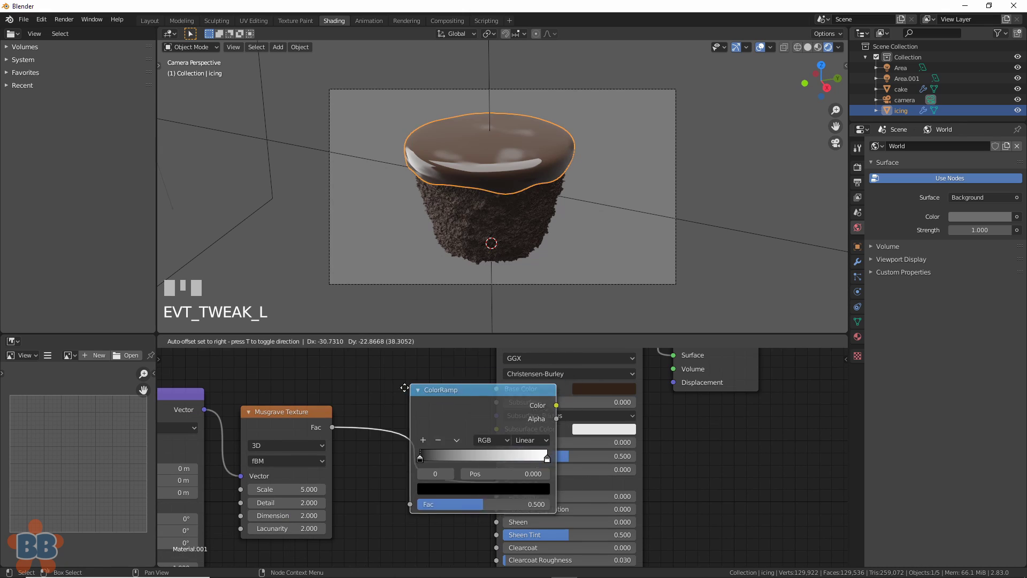
- Insert a ColorRamp between the Musgrave Texture and the shader's Roughness input
click(360, 390)
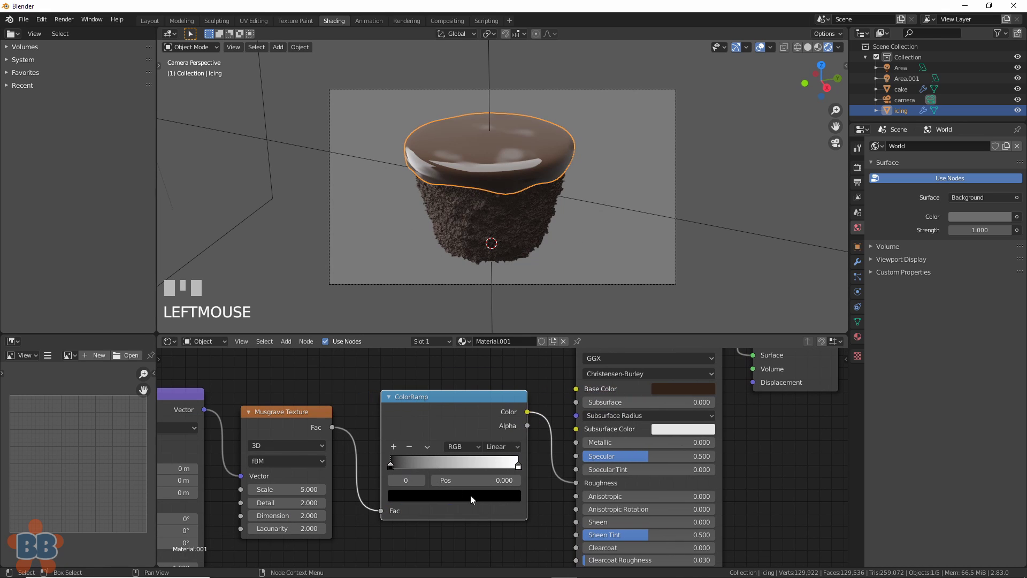
middle_drag(475, 557, 417, 543)
scroll(416, 541, up, 4)
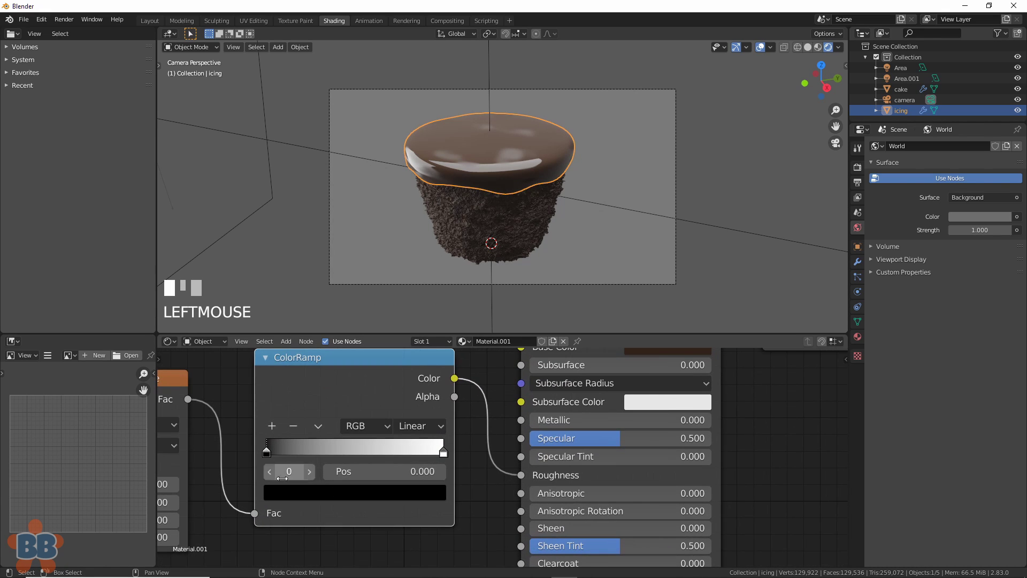
- Lighten the ColorRamp's black stop to light grey and set the Musgrave scale to 4.9
click(286, 491)
drag(402, 326, 407, 304)
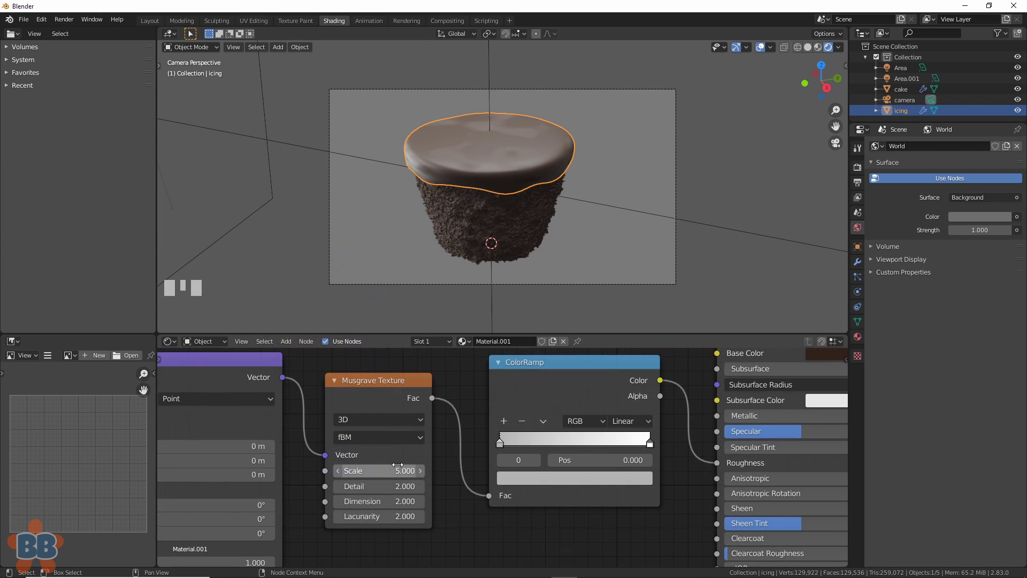
drag(375, 471, 410, 471)
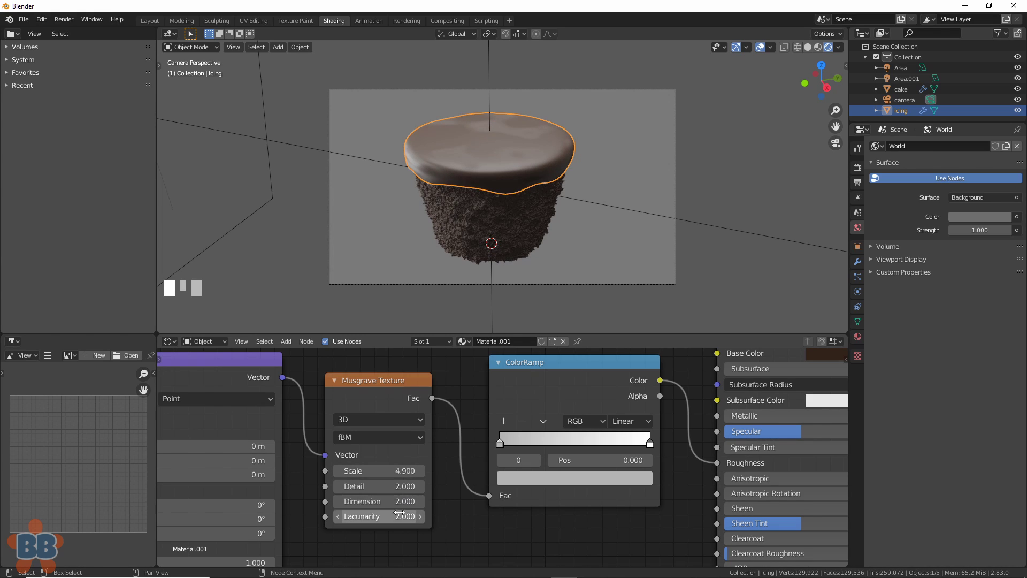
click(626, 220)
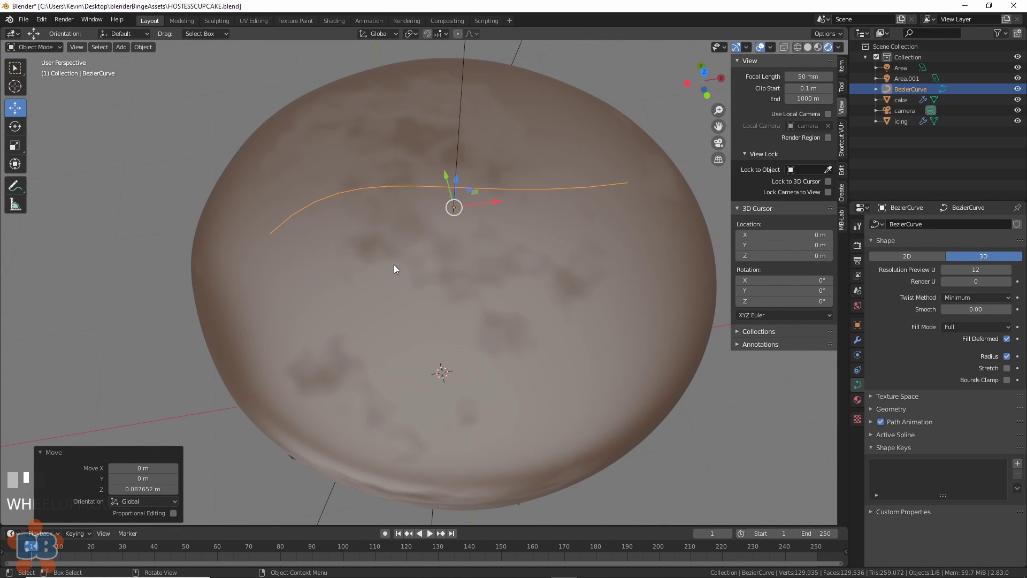
- Enter Edit Mode on the Bezier curve above the icing and select the upper handle of its bent end for moving
key(Tab)
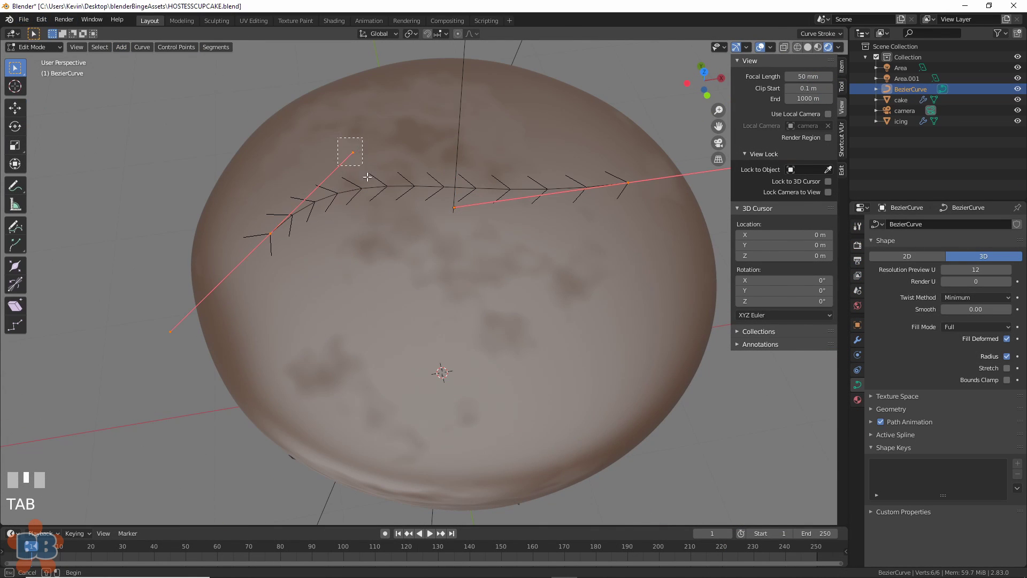
drag(348, 155, 359, 146)
click(15, 108)
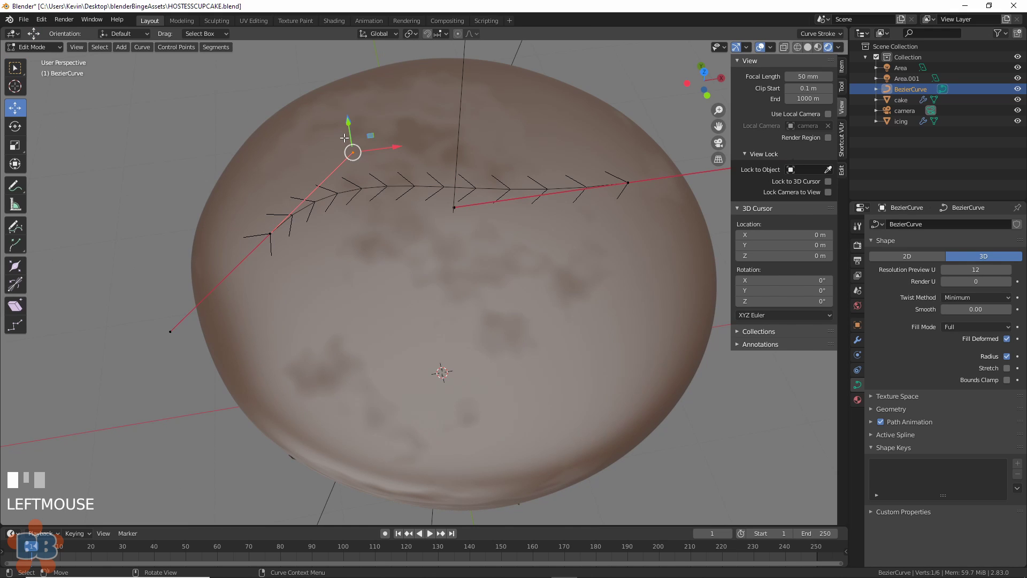
middle_drag(323, 159, 345, 150)
- Try offsetting the curve's middle control point in Y, undo it, and subdivide the whole curve with one cut
drag(409, 143, 376, 97)
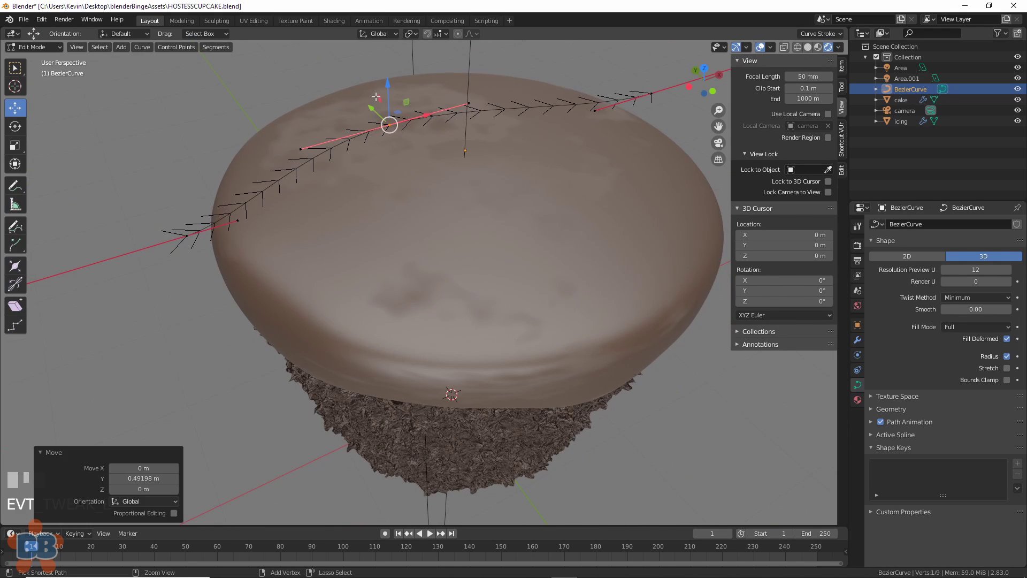
key(ctrl+z)
key(a)
click(211, 48)
click(217, 58)
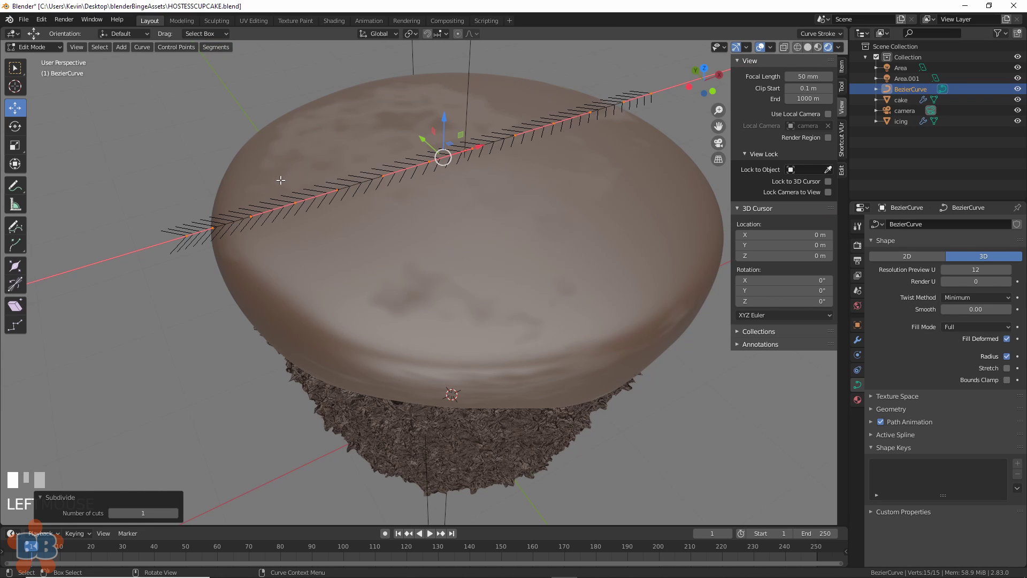
- Shape the subdivided curve into a wave by offsetting its inner control points in Y, the middle one by about -0.16 m
drag(295, 204, 314, 224)
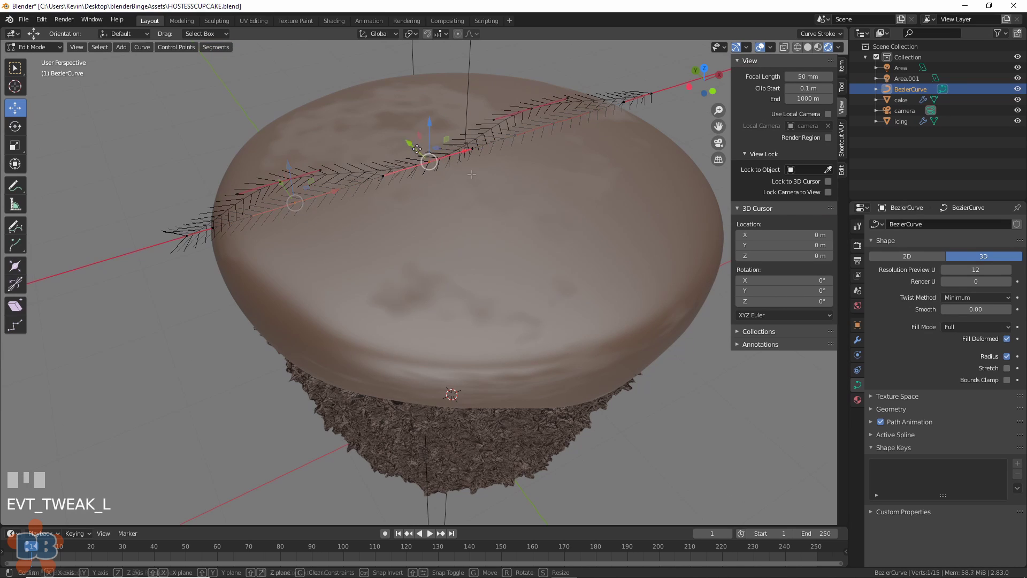
drag(408, 147, 422, 163)
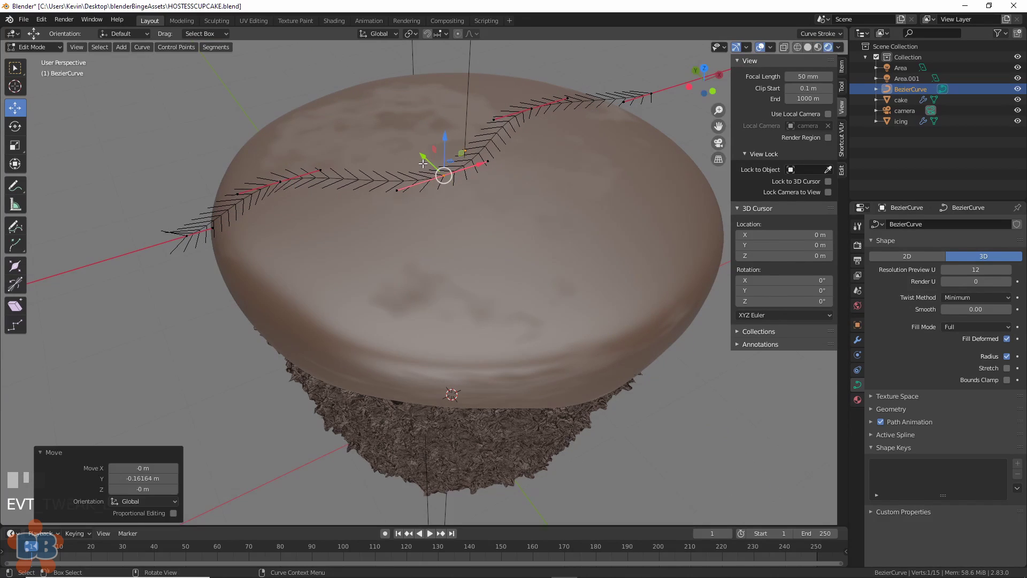
click(185, 236)
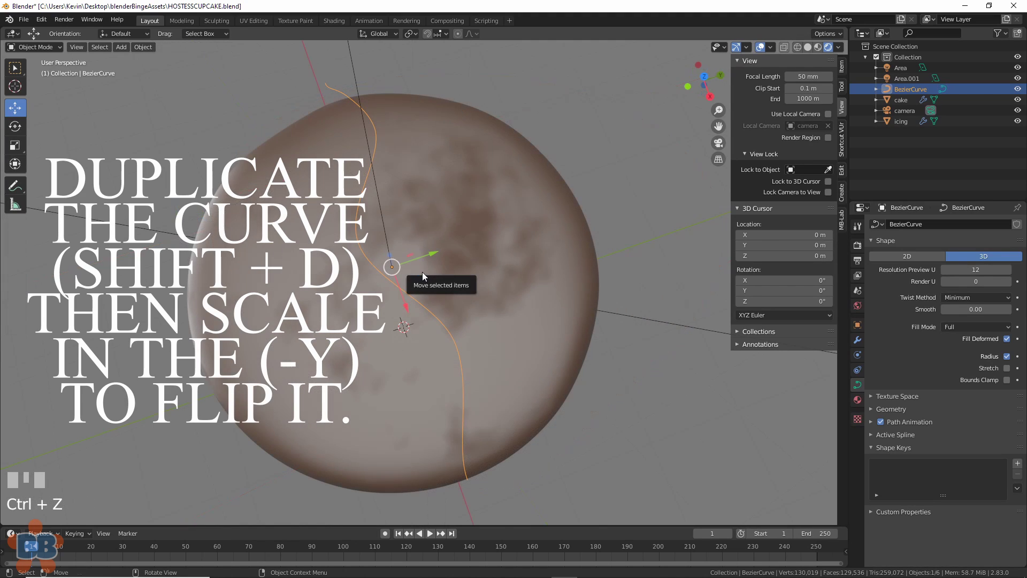
- Duplicate the wavy curve in place and mirror the copy with a Y scale of -1
key(shift+d)
key(Return)
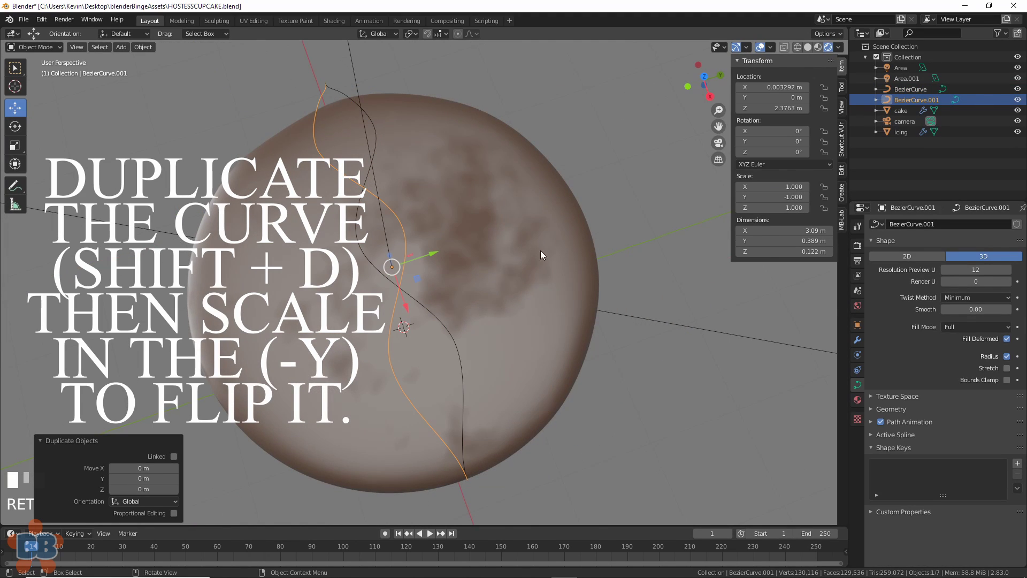
middle_drag(558, 245, 704, 245)
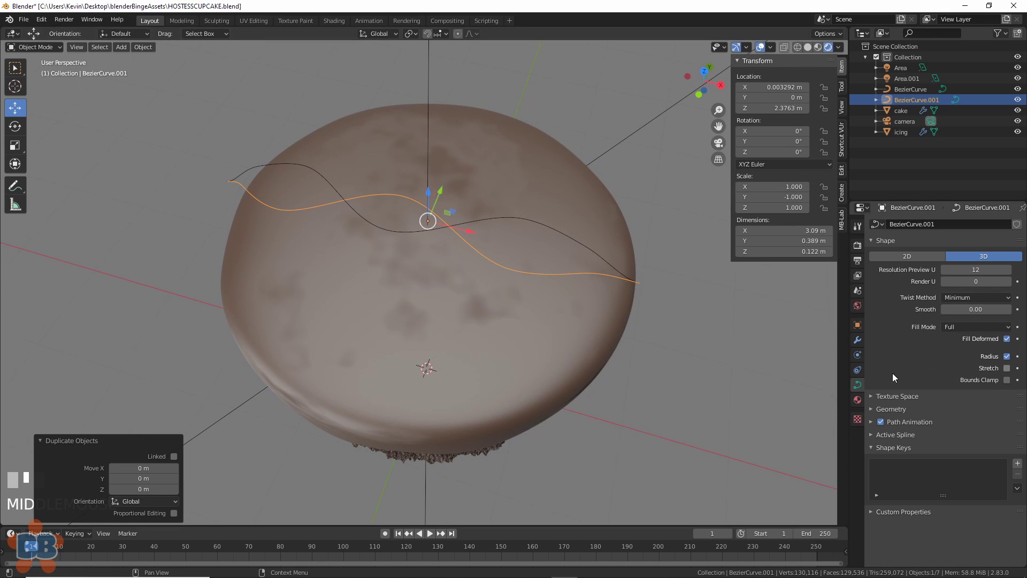
- Thicken the mirrored curve into a tube with a bevel depth of 0.04 m
click(857, 341)
click(858, 389)
click(891, 408)
scroll(926, 443, down, 2)
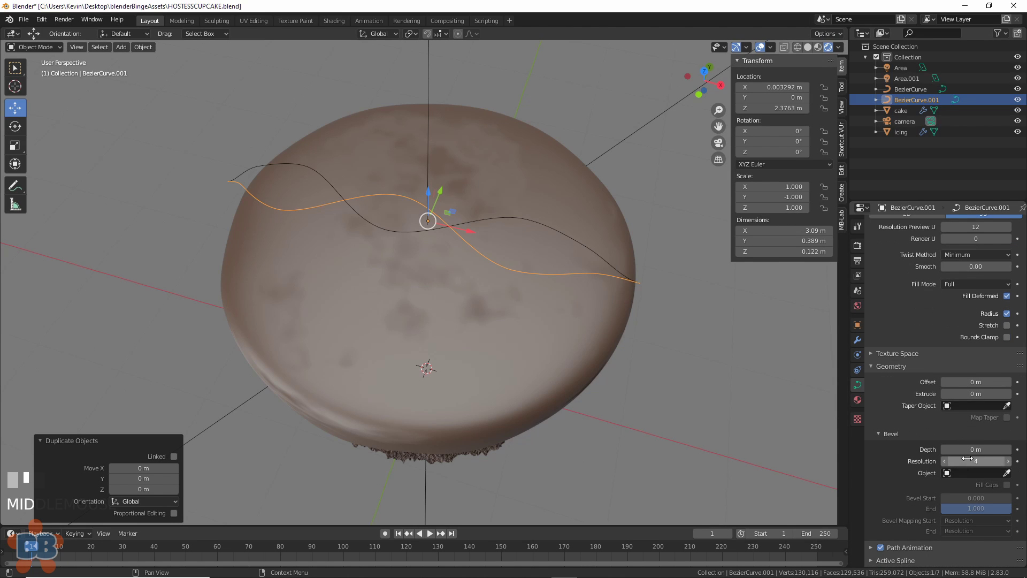
drag(975, 449, 997, 449)
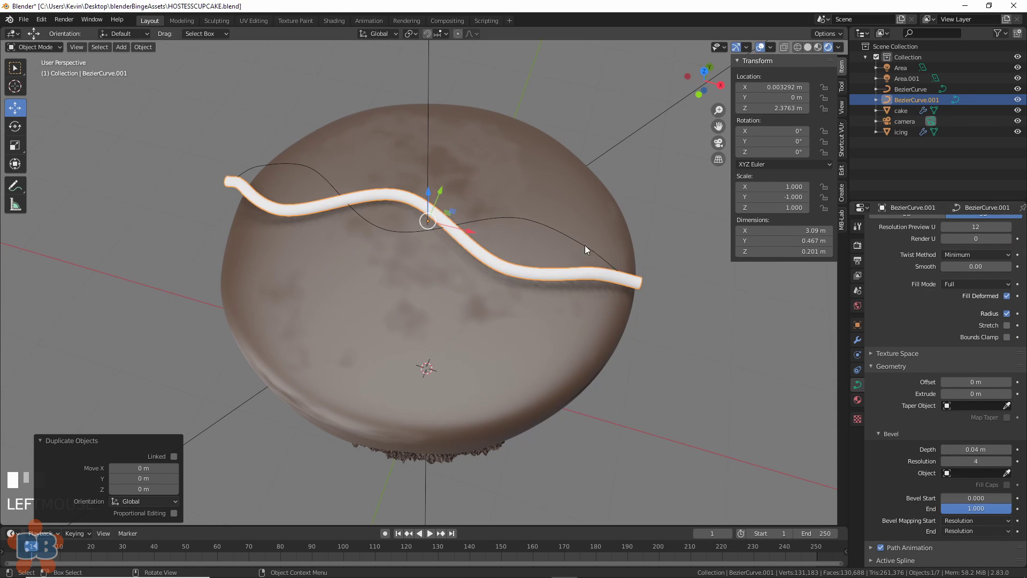
- Give the original wavy curve the same 0.04 m bevel depth
click(565, 234)
click(981, 449)
shift+middle_drag(496, 320, 517, 325)
shift+middle_drag(517, 325, 498, 333)
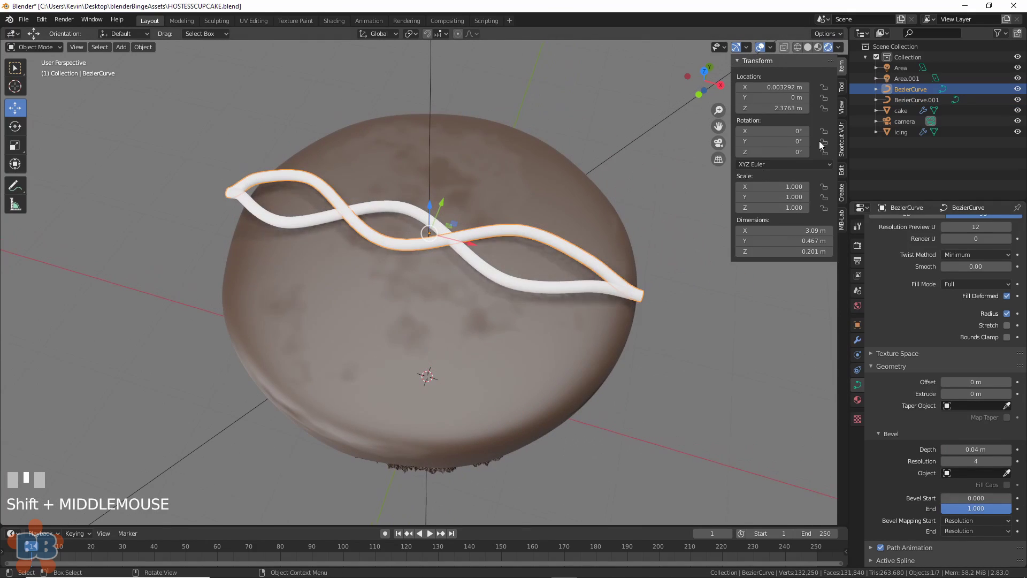
- Select both tube curves and shift them together along Y on top of the icing
click(921, 100)
shift+click(918, 90)
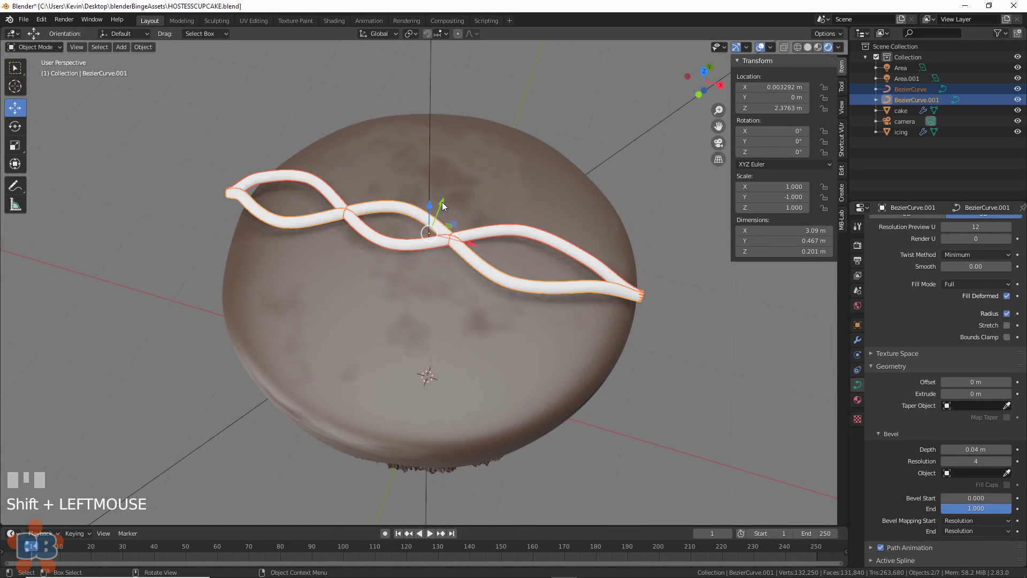
drag(444, 206, 436, 222)
- In Edit Mode, move the end control points of both swirl curves down and inward at the icing's +X edge
key(Tab)
middle_drag(481, 274, 632, 388)
mouse_move(614, 227)
mouse_down()
mouse_move(615, 239)
mouse_move(603, 232)
mouse_up()
drag(578, 229, 600, 296)
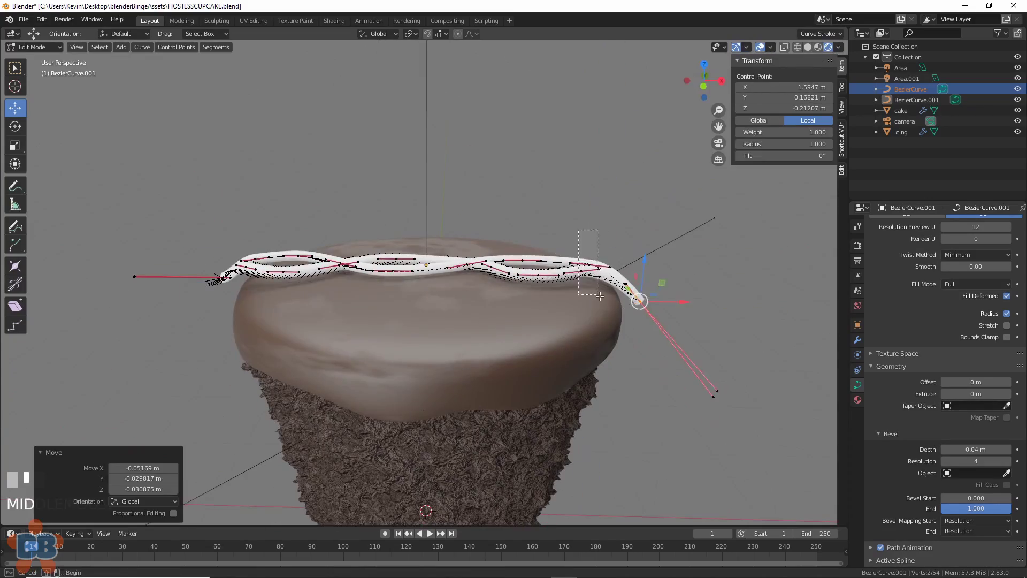
drag(683, 301, 669, 301)
- Bend the opposite ends of both swirl curves down over the icing's edge and lower the neighbouring control points
middle_drag(433, 305, 444, 286)
click(136, 273)
drag(136, 228, 137, 324)
click(226, 272)
drag(229, 271, 236, 284)
drag(284, 239, 313, 273)
drag(306, 211, 306, 217)
- Adjust the remaining control points of both swirl curves to follow the icing's surface, and leave curve editing
click(355, 252)
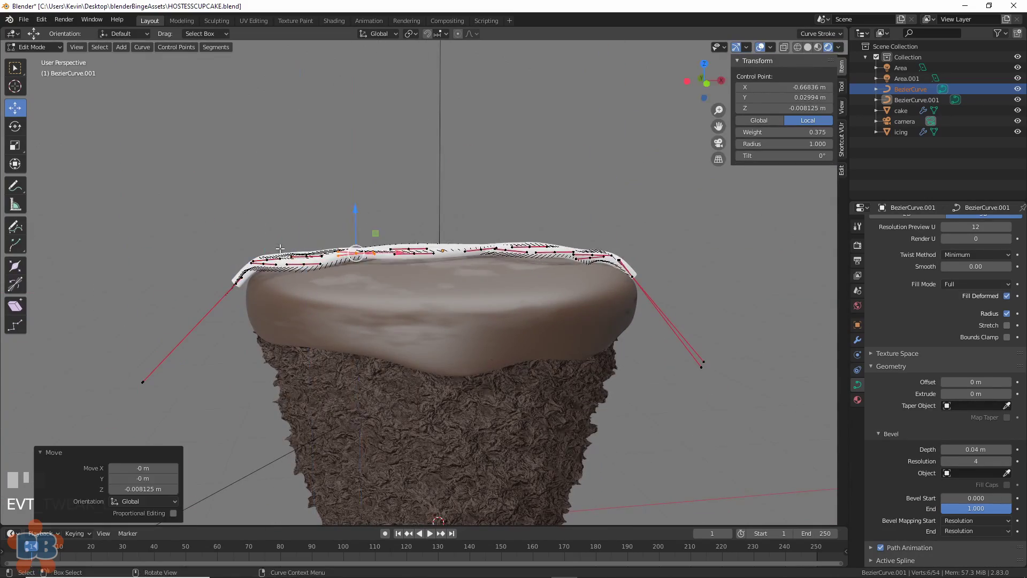
middle_drag(355, 251, 556, 316)
shift+middle_drag(482, 321, 471, 289)
click(434, 251)
drag(415, 281, 421, 274)
middle_drag(420, 274, 578, 281)
click(371, 409)
drag(396, 419, 384, 416)
key(Tab)
- Add a new Bezier curve and move it about -2.38 m along X, beside the cupcake
scroll(385, 416, down, 5)
click(121, 47)
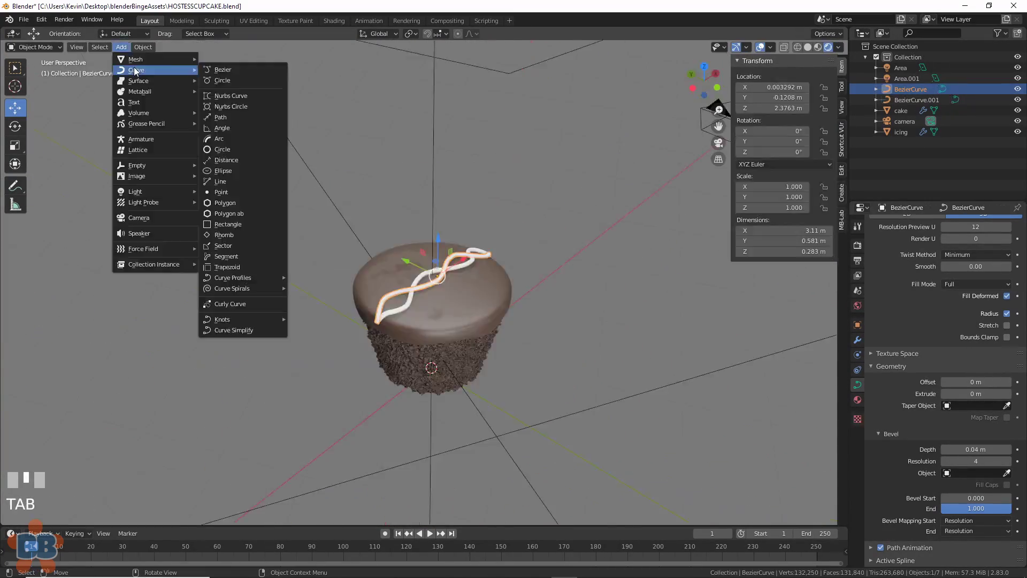
click(224, 75)
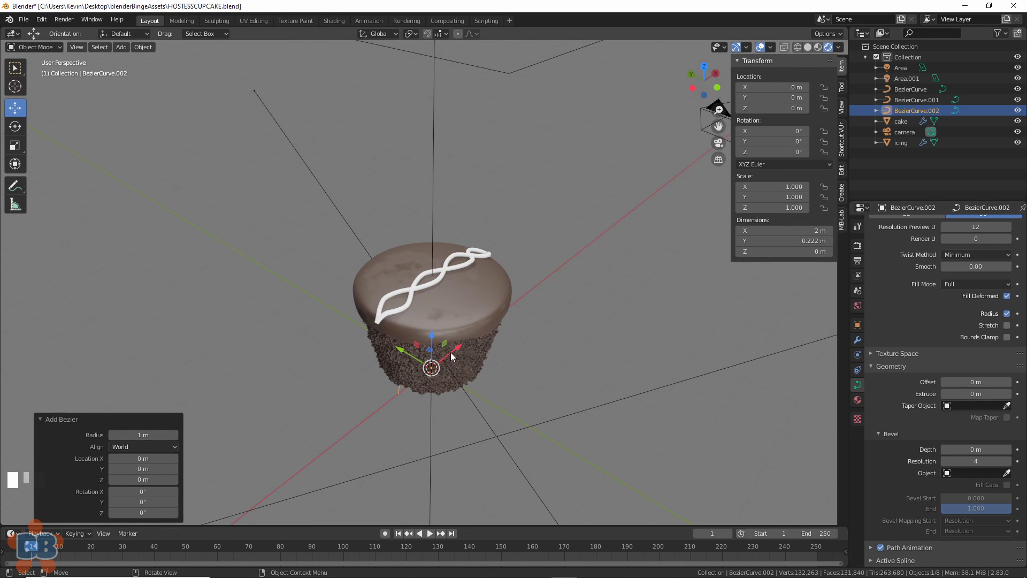
drag(452, 355, 424, 396)
drag(398, 434, 401, 432)
scroll(517, 387, up, 2)
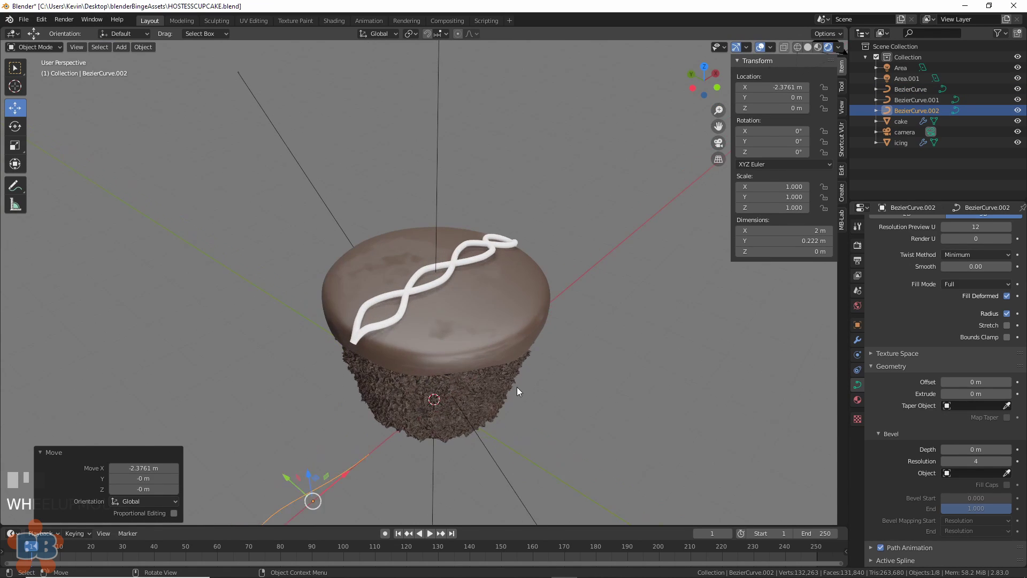
- Assign BezierCurve.002 as the taper object of the mirrored swirl curve
mouse_move(517, 387)
middle_down()
mouse_move(489, 420)
mouse_move(502, 387)
middle_up()
click(482, 262)
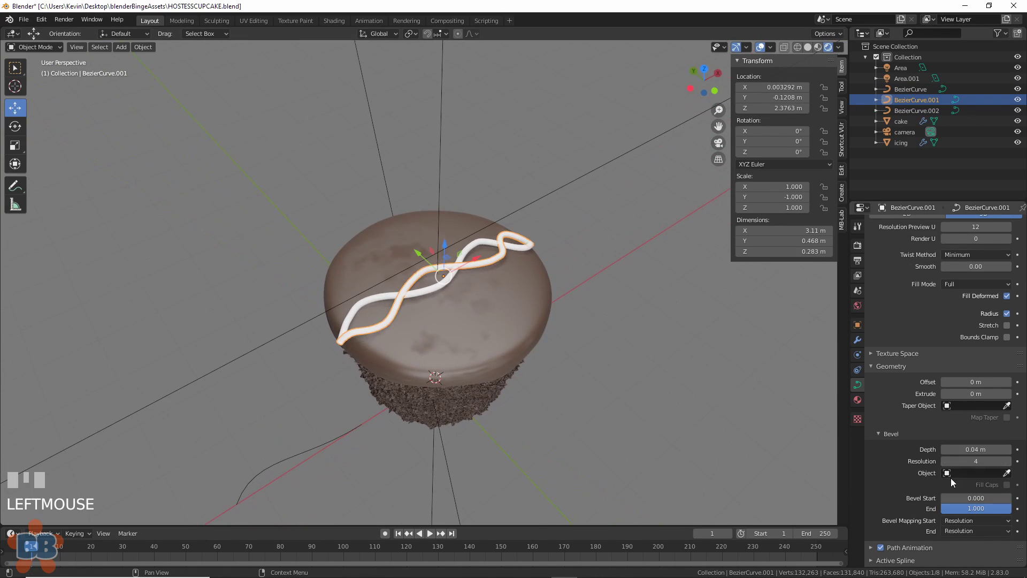
click(947, 406)
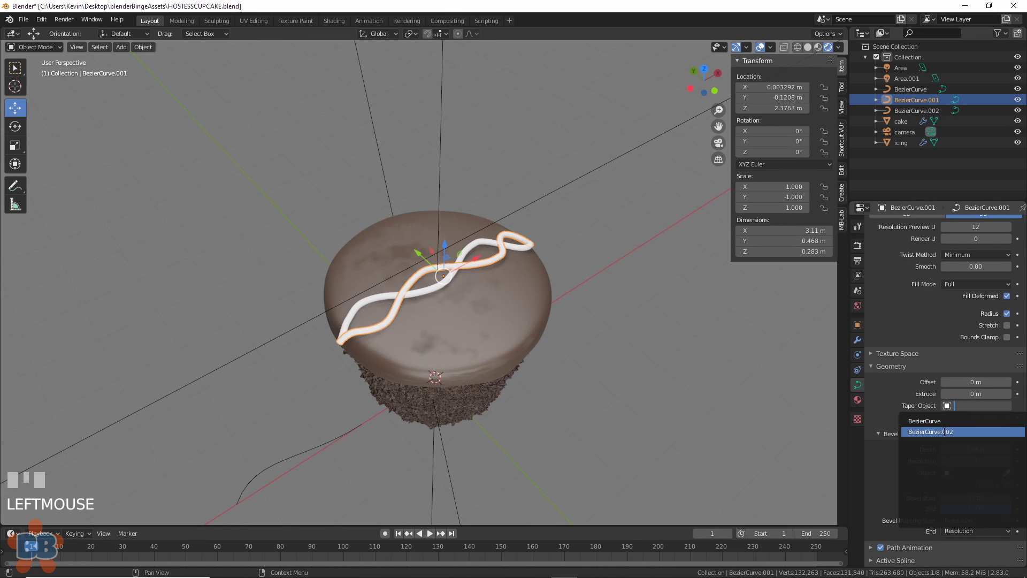
click(944, 432)
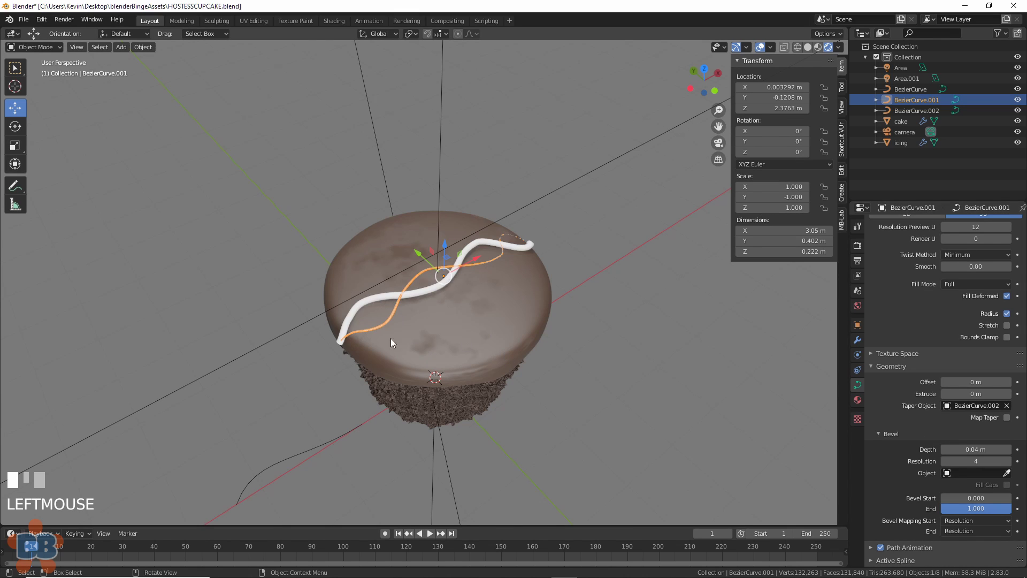
- Move the taper curve's control points along Y to form an arch about 1.51 m high that thickens the mirrored swirl
click(291, 460)
key(Tab)
drag(298, 461, 372, 431)
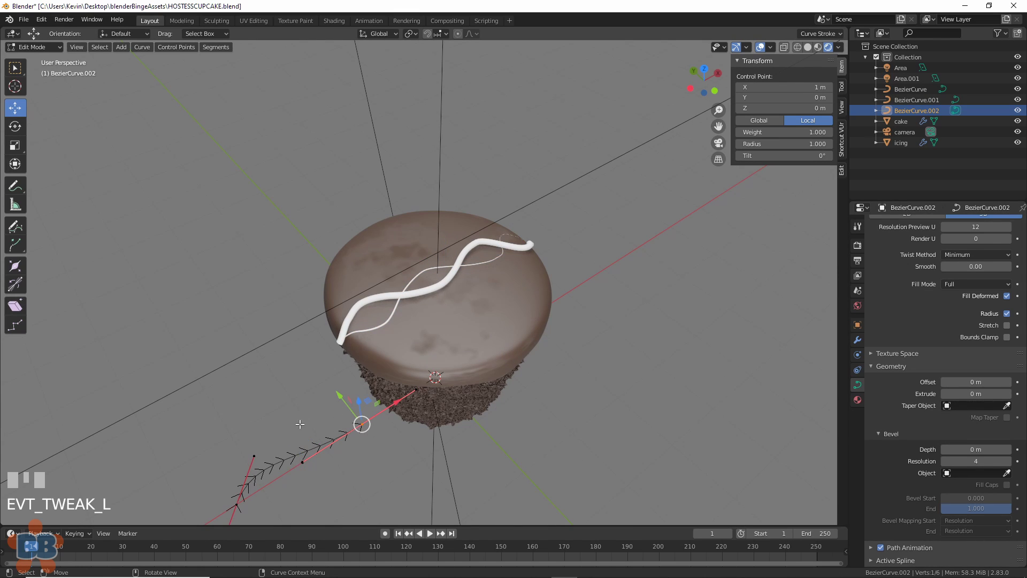
drag(320, 479, 320, 478)
key(g)
key(y)
drag(255, 293, 248, 247)
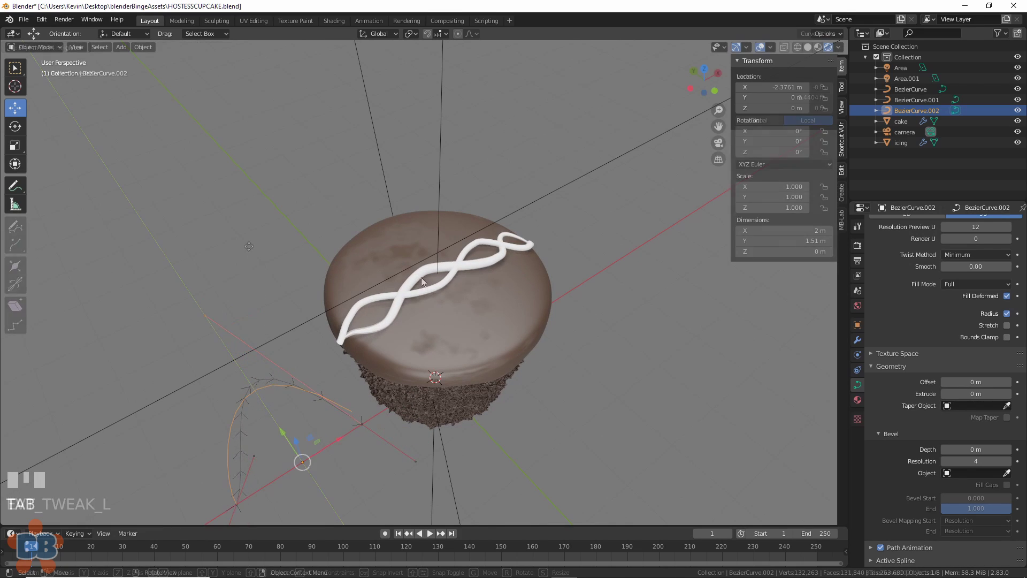
click(422, 282)
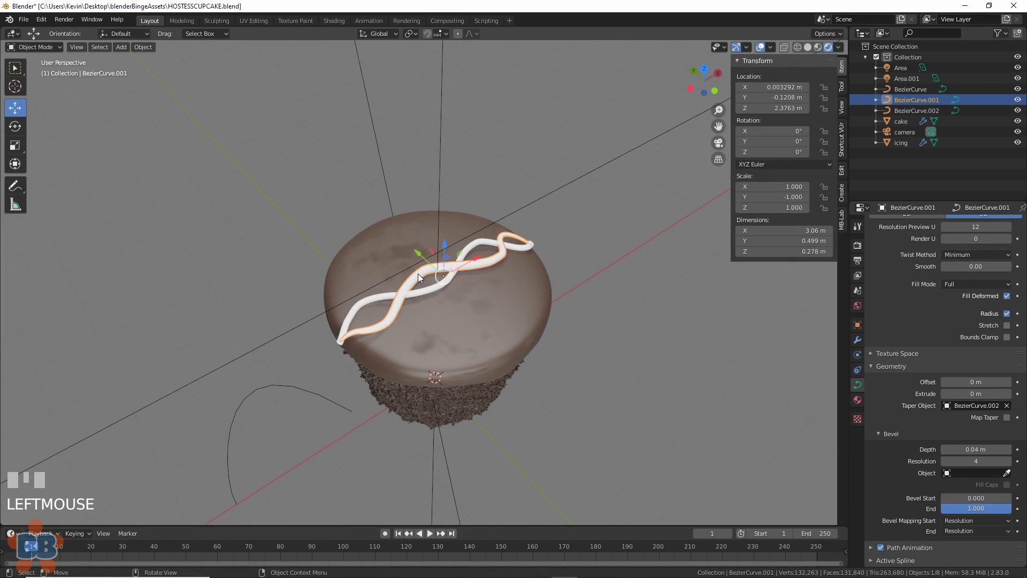
click(486, 262)
click(485, 262)
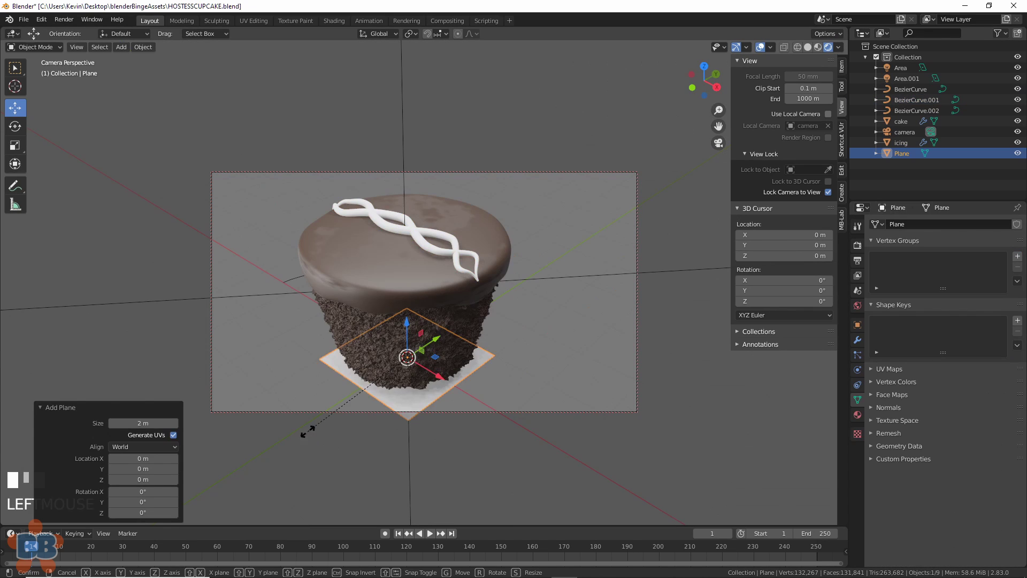
- Scale the plane under the cupcake by 50 as a ground surface and reframe the camera with more space around the cupcake
text(s50)
key(Return)
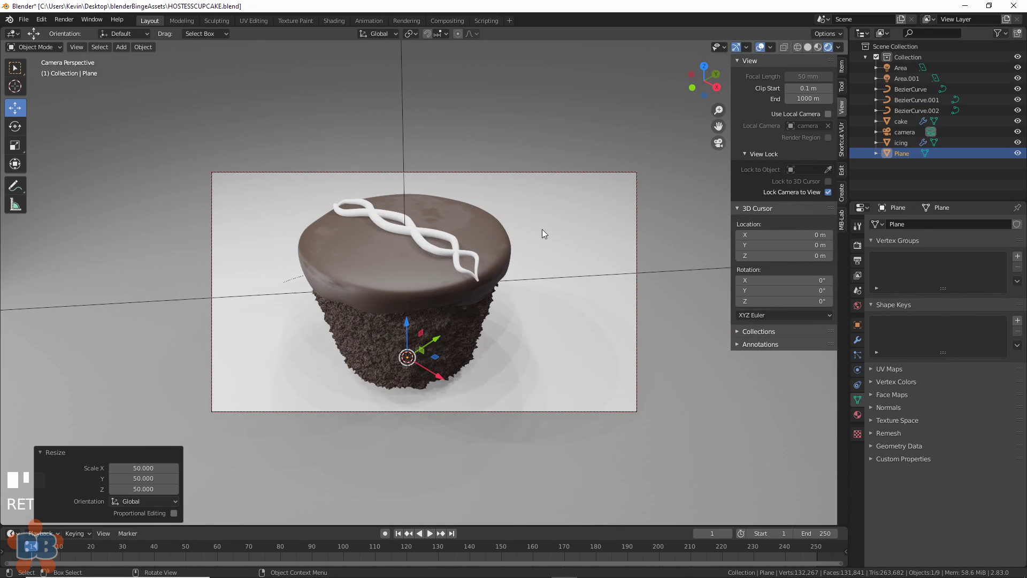
click(551, 281)
drag(457, 314, 503, 248)
middle_drag(524, 344, 516, 297)
ctrl+drag(523, 297, 557, 342)
- Duplicate the cake, icing and both swirl curves, and move the copy about 2 m along X and further along Y
drag(406, 233, 404, 238)
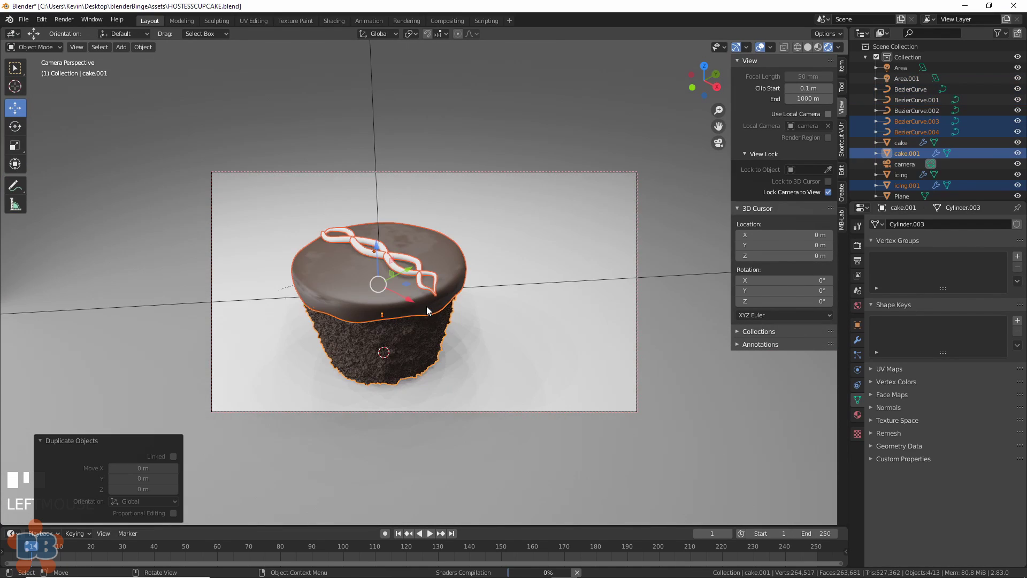
drag(425, 307, 506, 322)
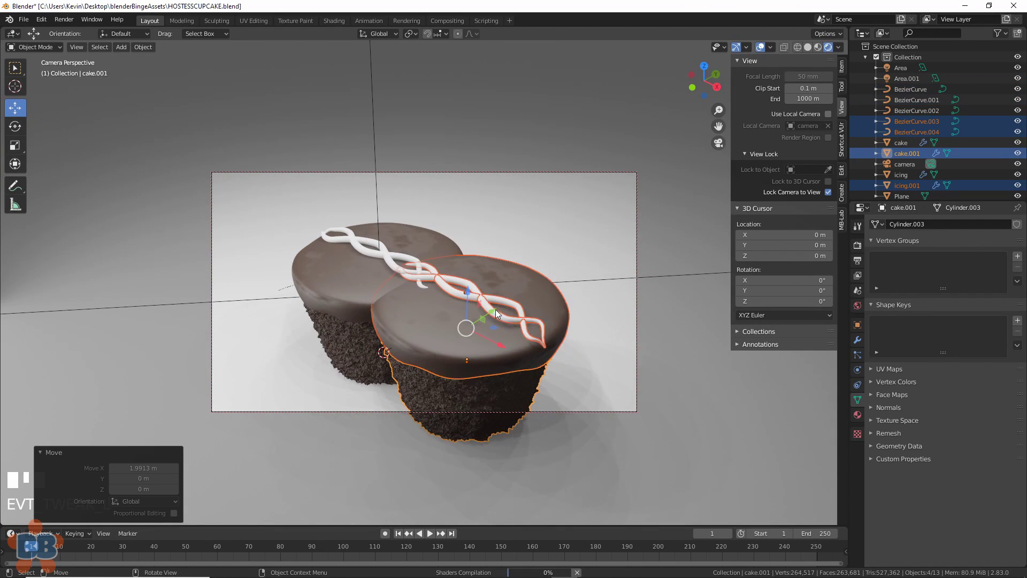
click(564, 288)
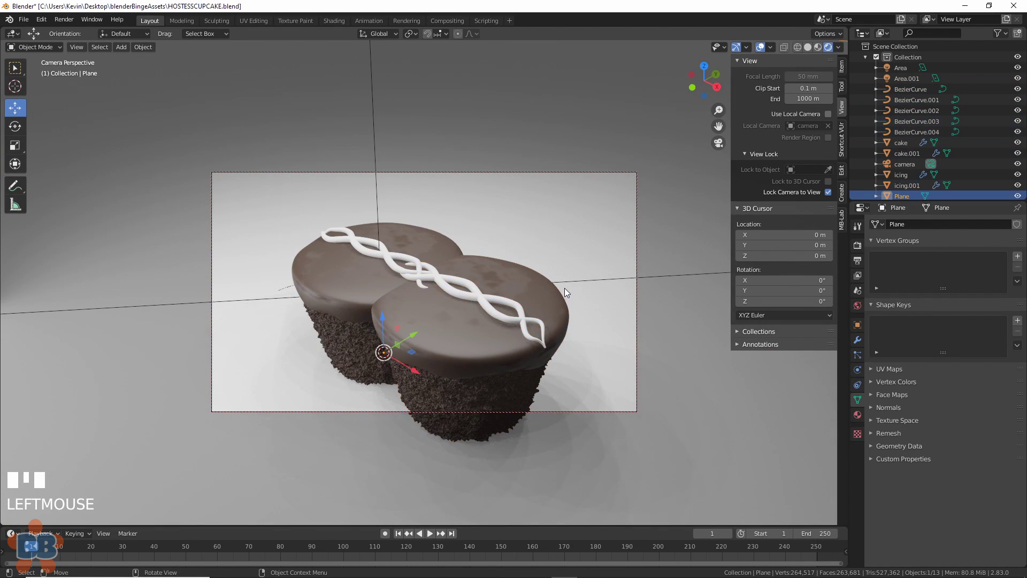
key(ctrl+z)
drag(492, 312, 591, 255)
- Delete the front-half control points of both swirl curves on the copied cupcake
middle_drag(518, 338, 429, 324)
drag(422, 250, 502, 321)
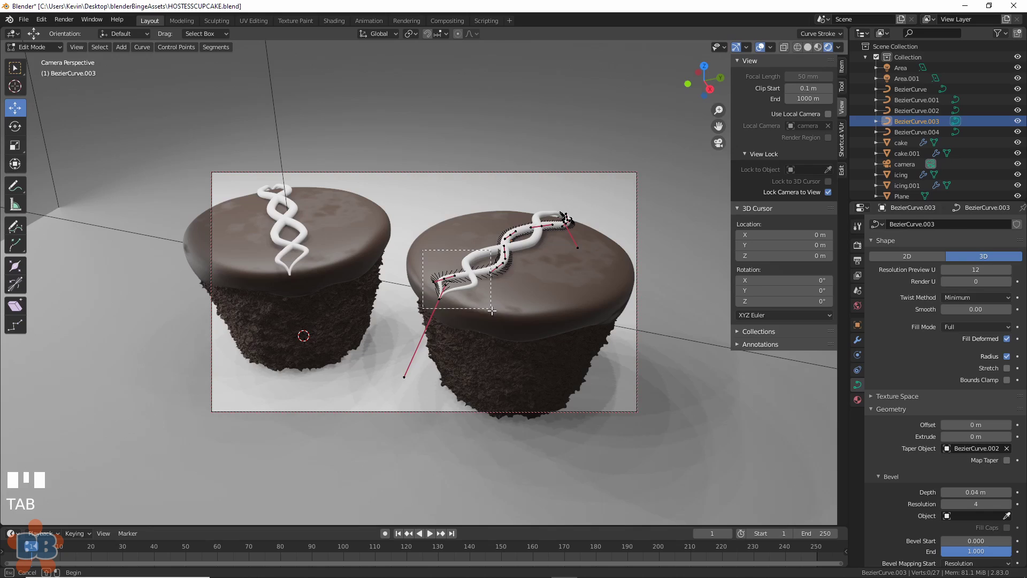
key(Delete)
click(503, 321)
key(Tab)
click(482, 259)
key(Tab)
key(Delete)
key(ctrl+z)
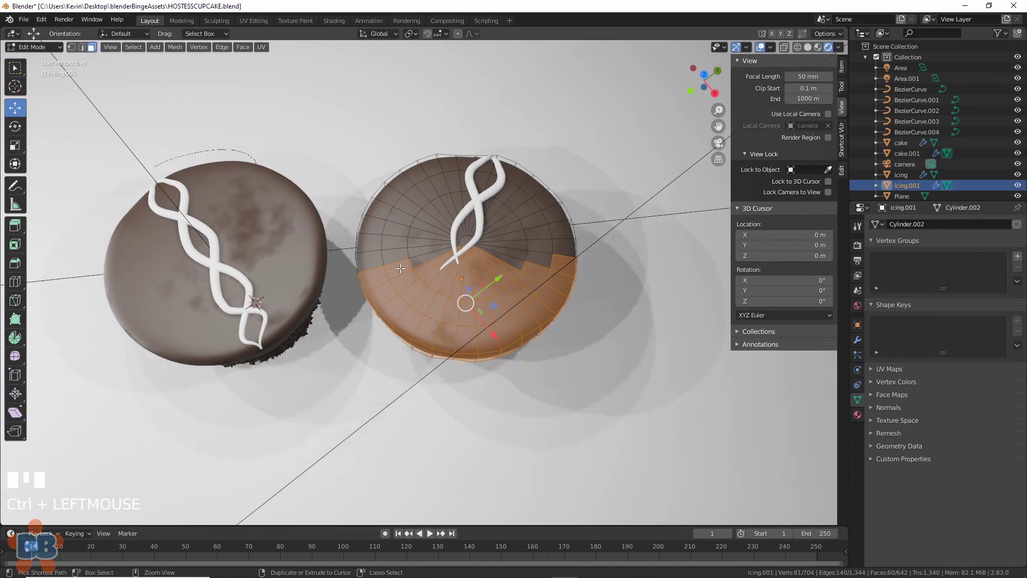
- Select the front half of the copied icing's faces and delete them
click(394, 267)
middle_drag(394, 267, 313, 211)
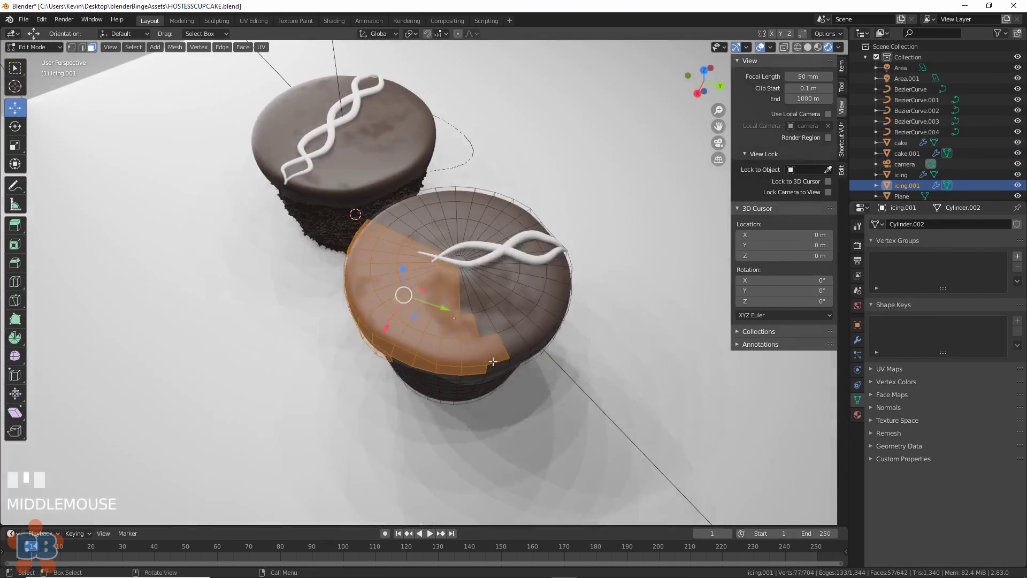
shift+click(497, 365)
shift+click(480, 250)
middle_drag(496, 365, 530, 407)
scroll(496, 367, up, 2)
key(x)
click(492, 390)
- Set the Solidify thickness of the cut icing to -0.14 m
click(608, 302)
shift+click(577, 316)
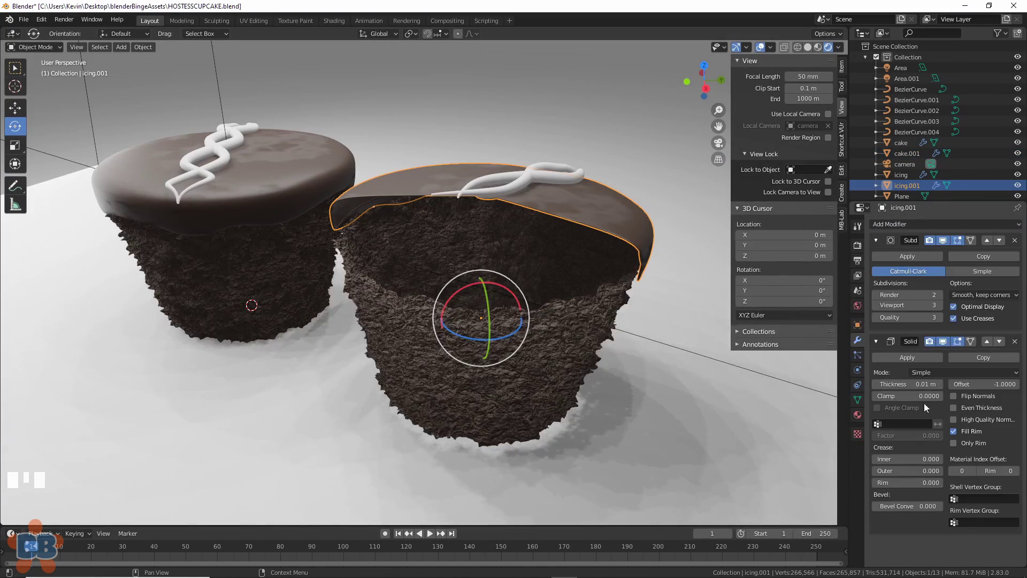
mouse_move(920, 384)
mouse_down()
mouse_move(995, 384)
mouse_move(921, 384)
mouse_up()
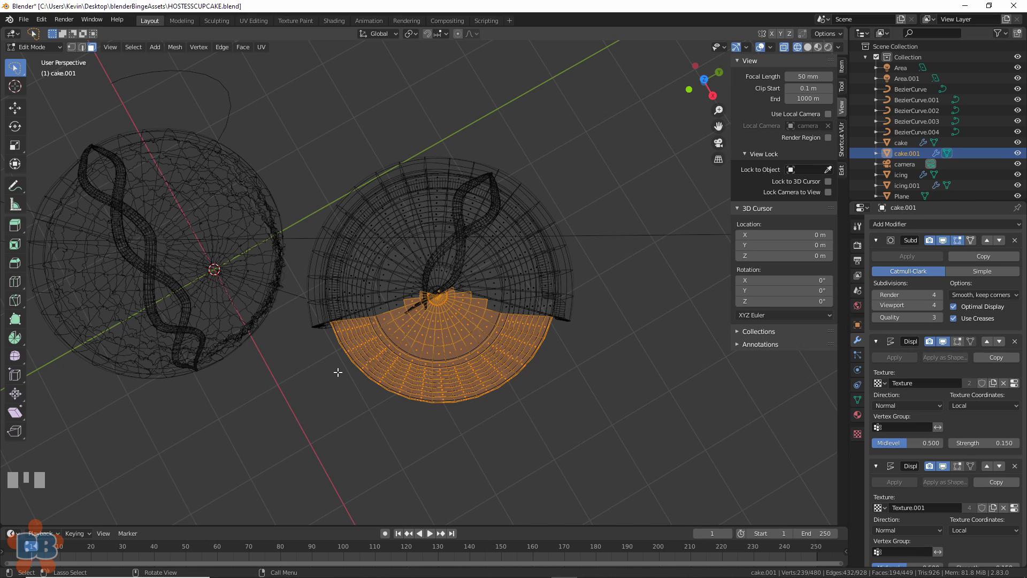
- Delete the selected front-half faces of the copied cake
key(Delete)
click(338, 371)
middle_drag(338, 371, 398, 323)
scroll(396, 320, up, 2)
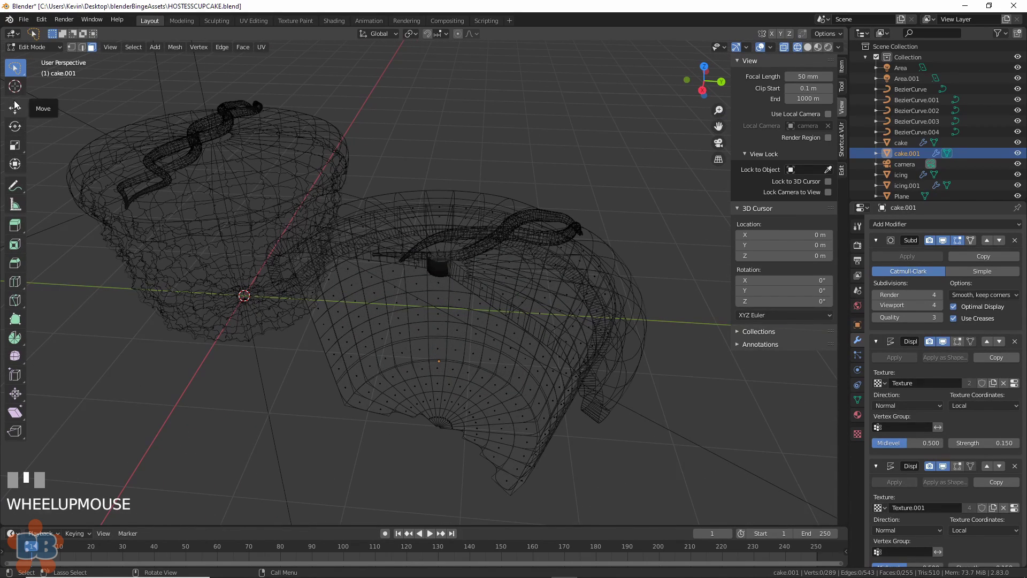
- Select the open boundary edges of the halved cake and fill them with a new face
click(82, 47)
alt+click(498, 485)
middle_drag(497, 486, 296, 349)
alt+shift+click(296, 349)
shift+middle_drag(481, 485, 417, 402)
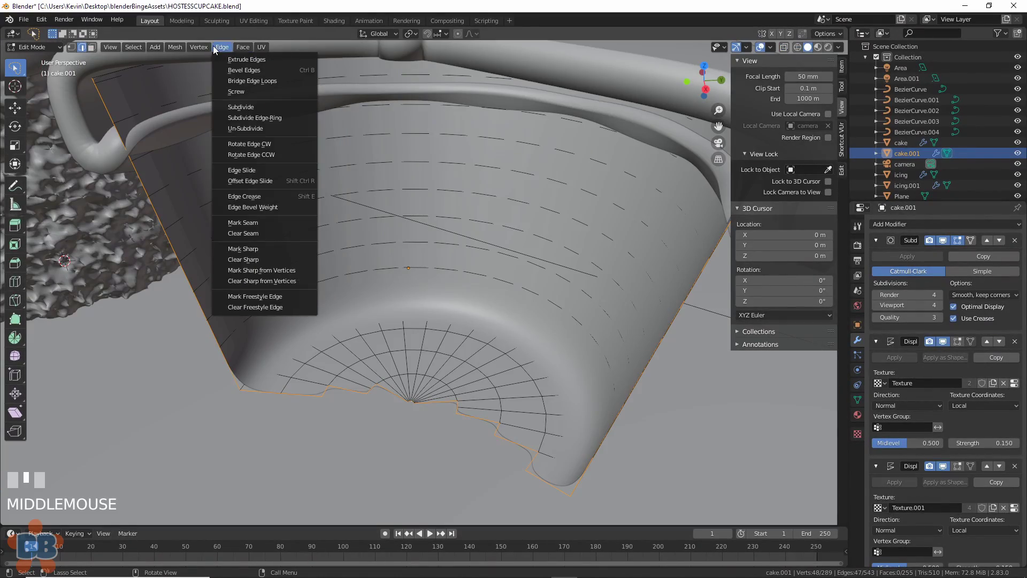
mouse_move(203, 48)
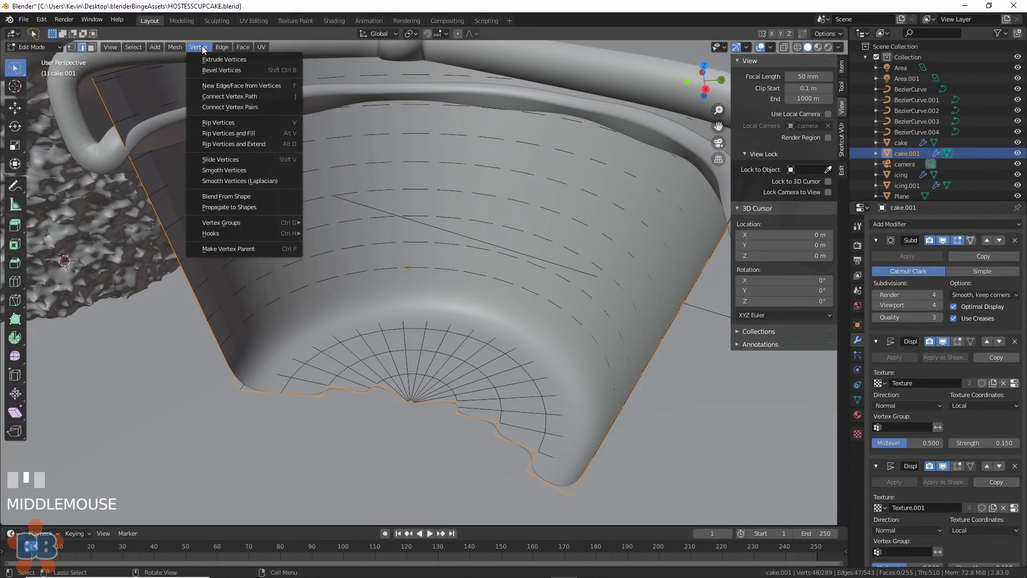
click(214, 87)
scroll(421, 357, down, 1)
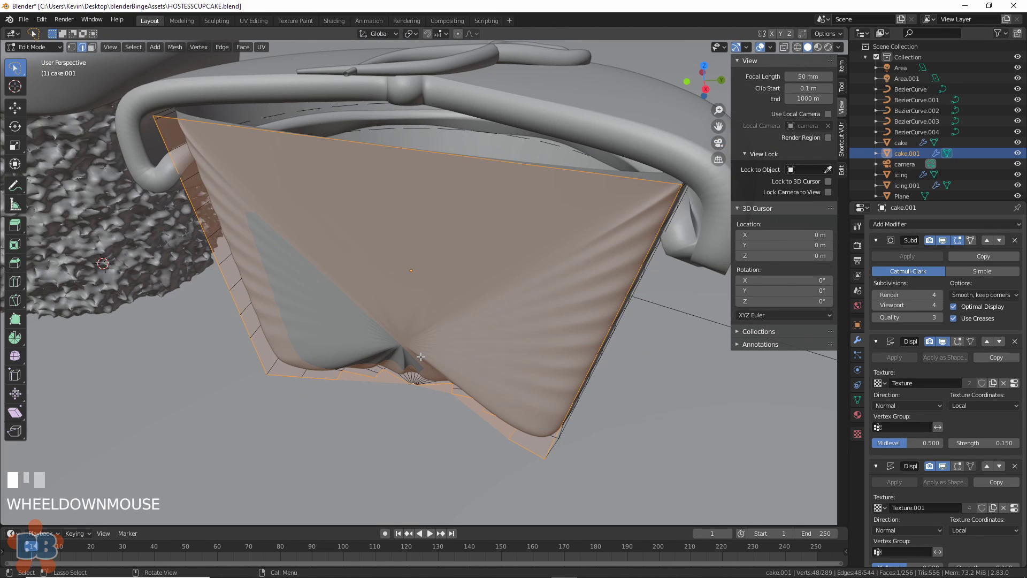
scroll(421, 357, down, 2)
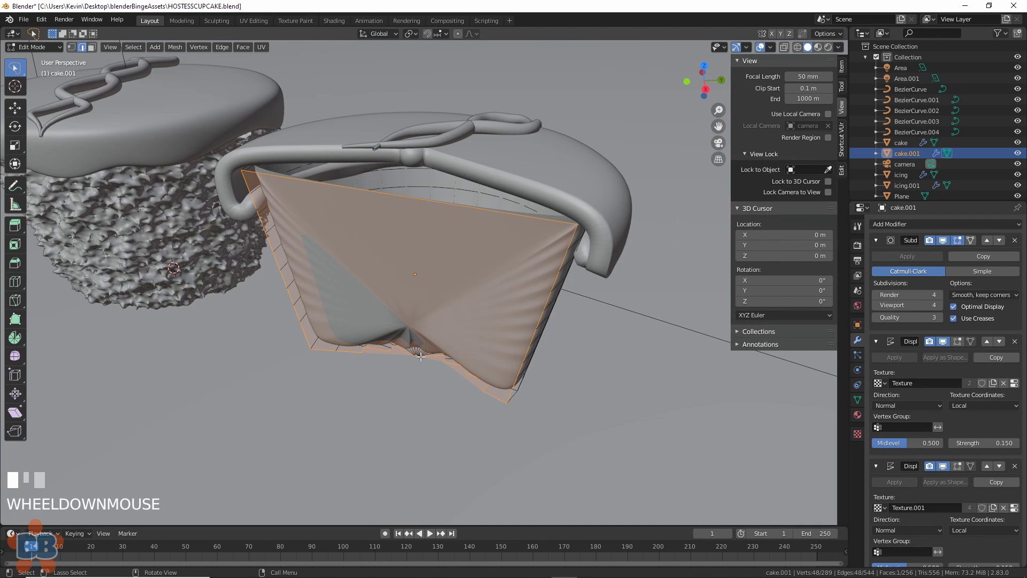
- Leave mesh editing and examine the filled cut cake in rendered shading
key(Tab)
middle_drag(421, 357, 345, 336)
scroll(342, 339, down, 1)
click(828, 47)
mouse_move(557, 257)
middle_down()
mouse_move(585, 249)
mouse_move(583, 267)
mouse_move(467, 268)
mouse_move(486, 217)
middle_up()
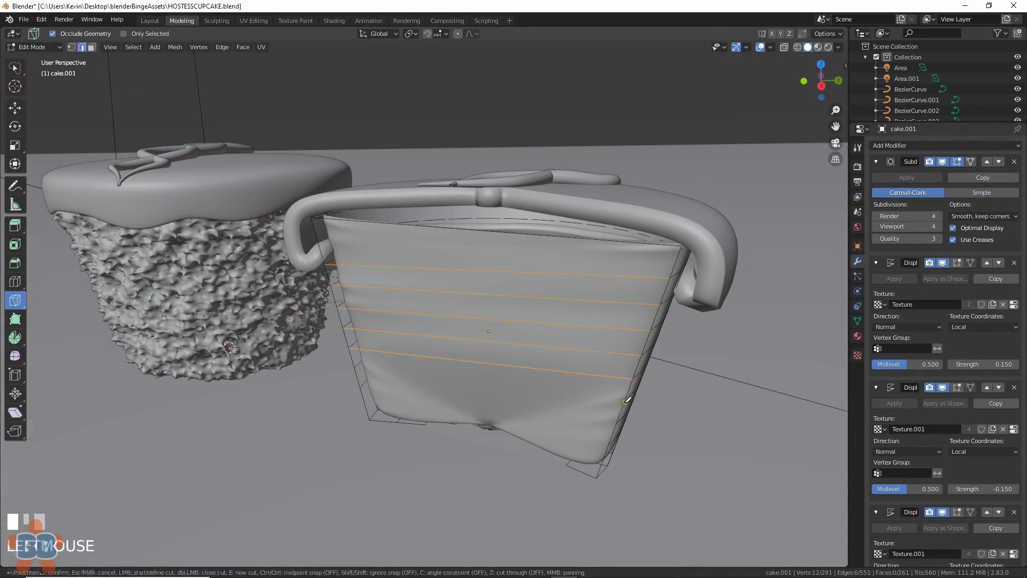
- Undo the last knife cut on the front face of the halved cake
middle_drag(621, 419, 624, 415)
key(ctrl+z)
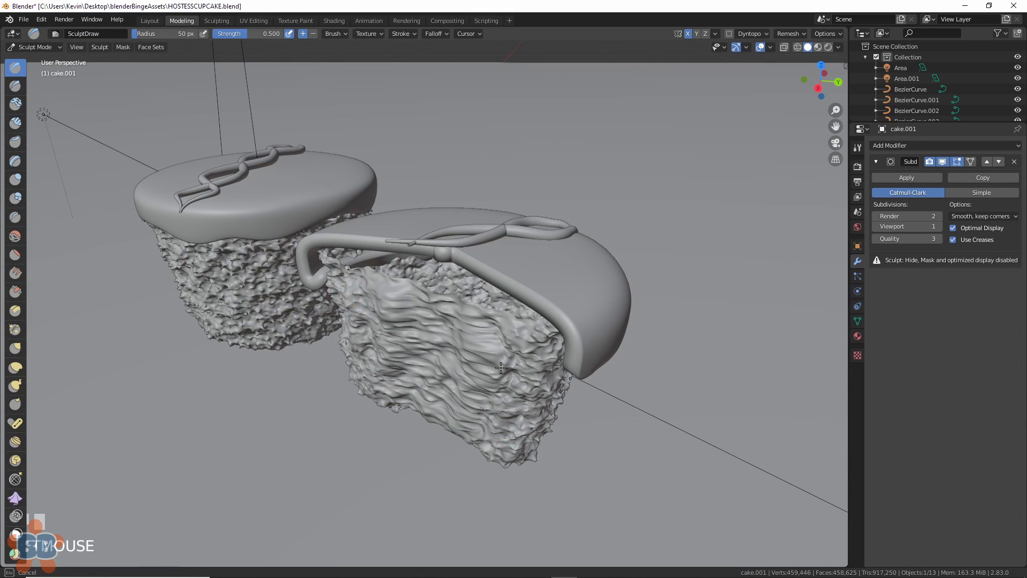
- Move the halved icing's centre vertices about 0.29 m in X, -0.19 m in Y and -0.11 m in Z
click(150, 21)
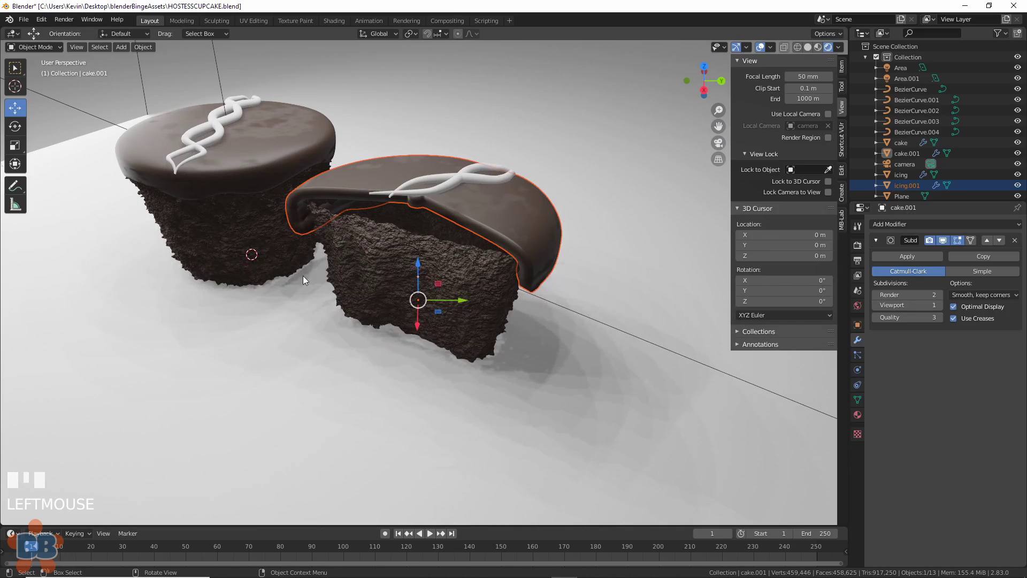
scroll(303, 275, up, 5)
shift+middle_drag(281, 251, 257, 361)
click(203, 245)
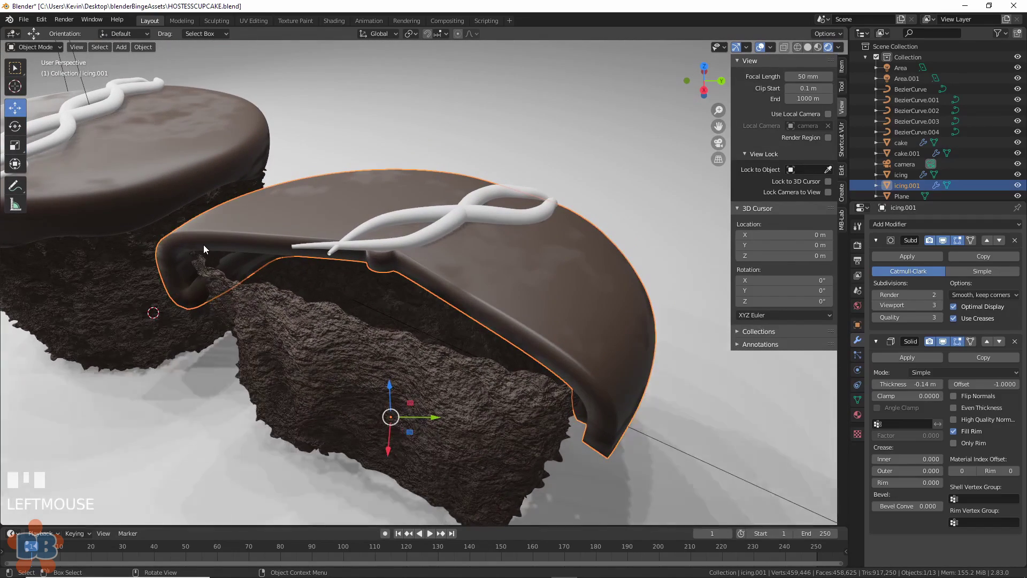
key(Tab)
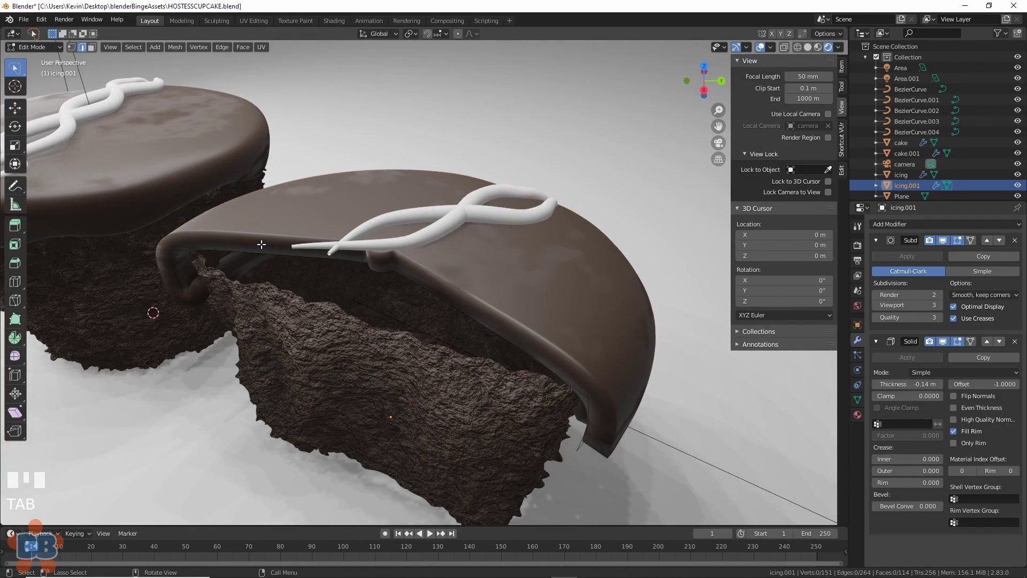
key(Tab)
key(Tab)
drag(392, 214, 392, 238)
mouse_move(388, 385)
middle_down()
mouse_move(387, 428)
mouse_move(387, 389)
middle_up()
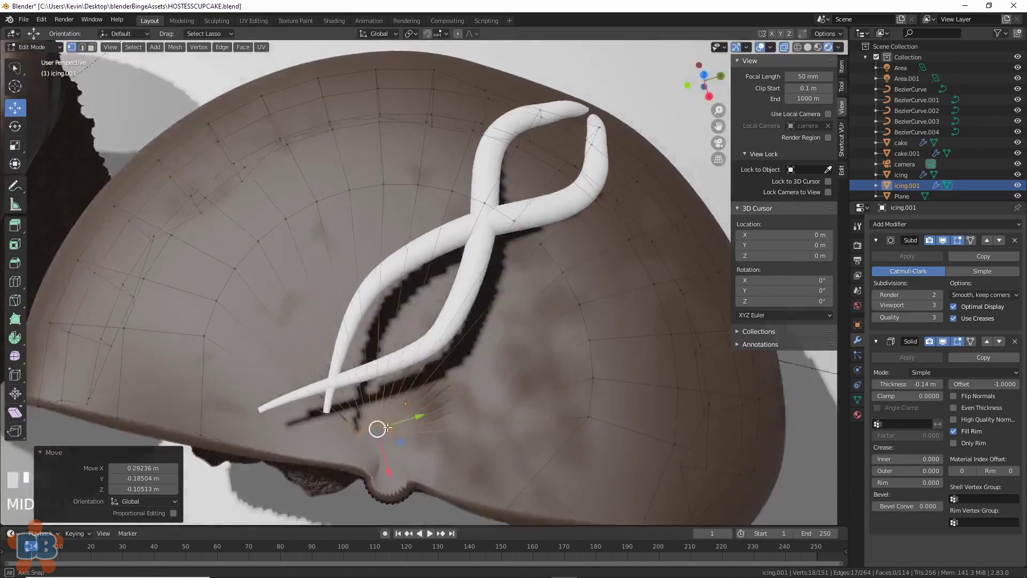
- Select the vertices along the icing's central bulge at the cut edge and scale them by 1.547 along X
drag(348, 378, 432, 383)
click(15, 145)
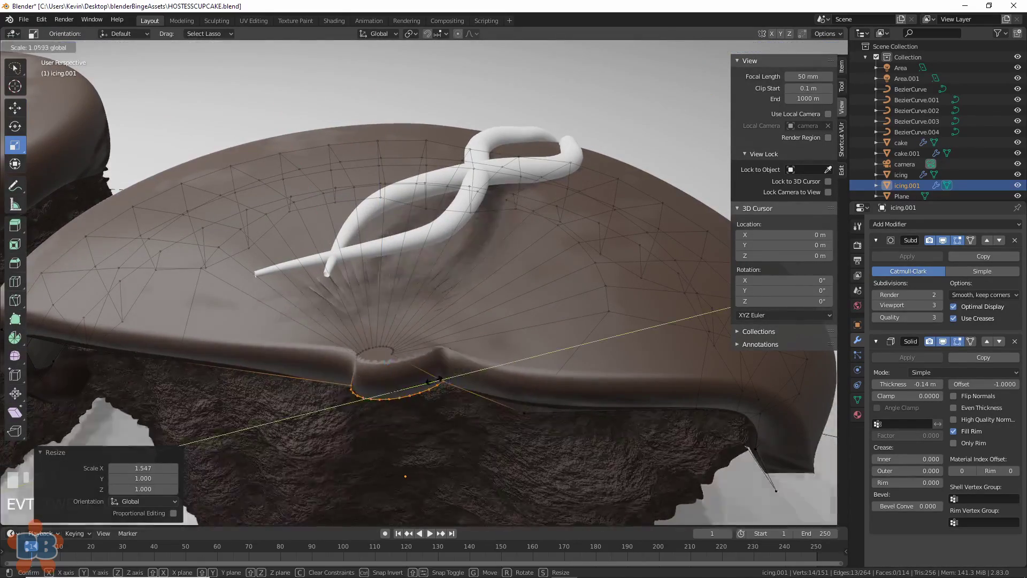
right_click(421, 401)
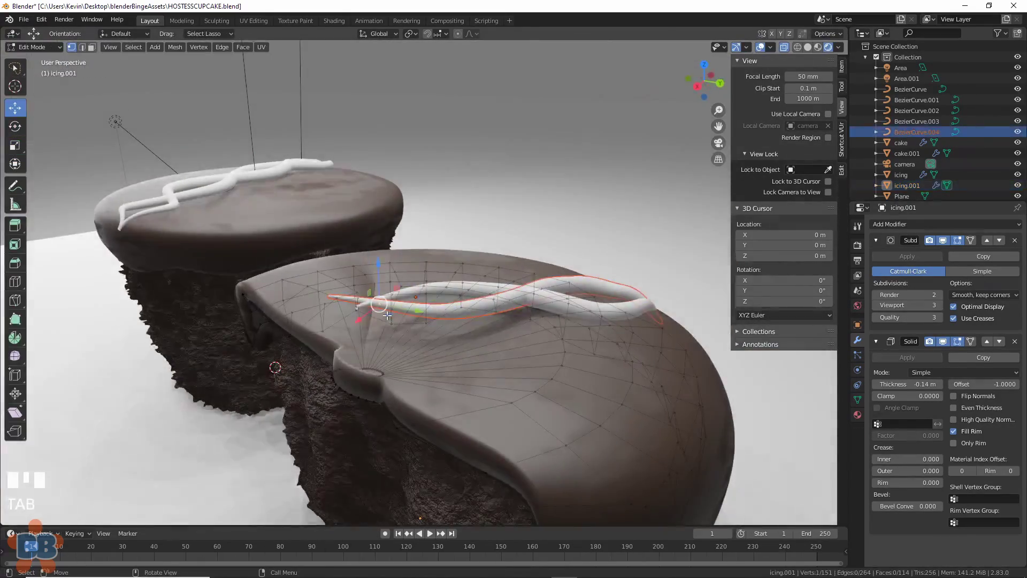
- Leave icing editing and move the front end point of the first icing swirl strand about -0.14 m in Z
key(Tab)
click(389, 309)
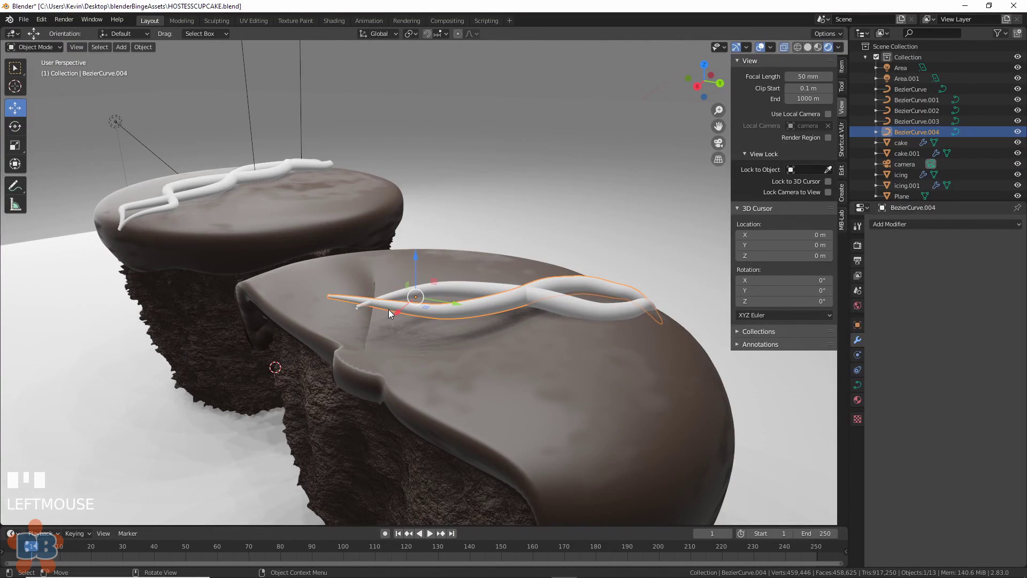
key(Tab)
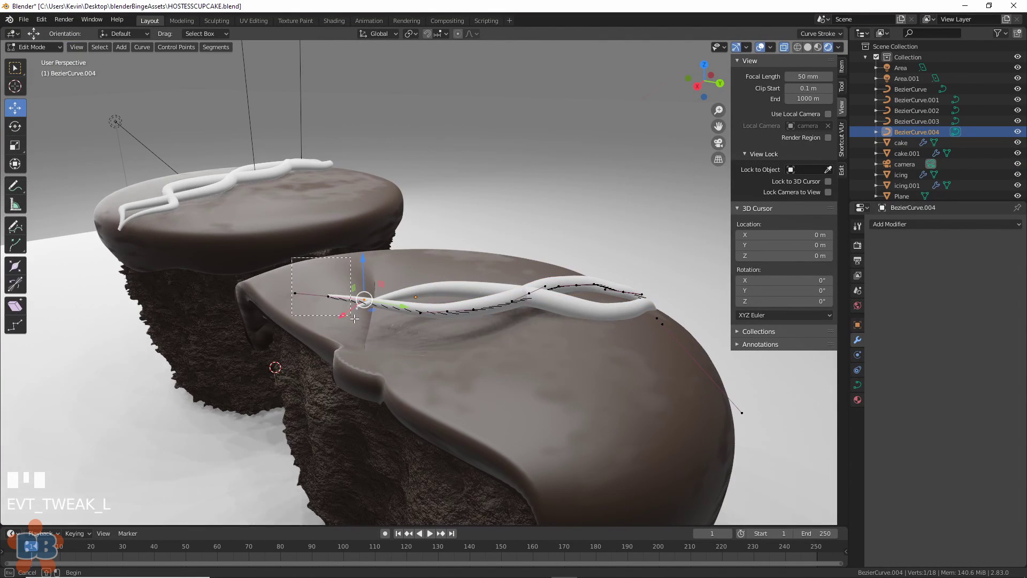
drag(322, 251, 319, 275)
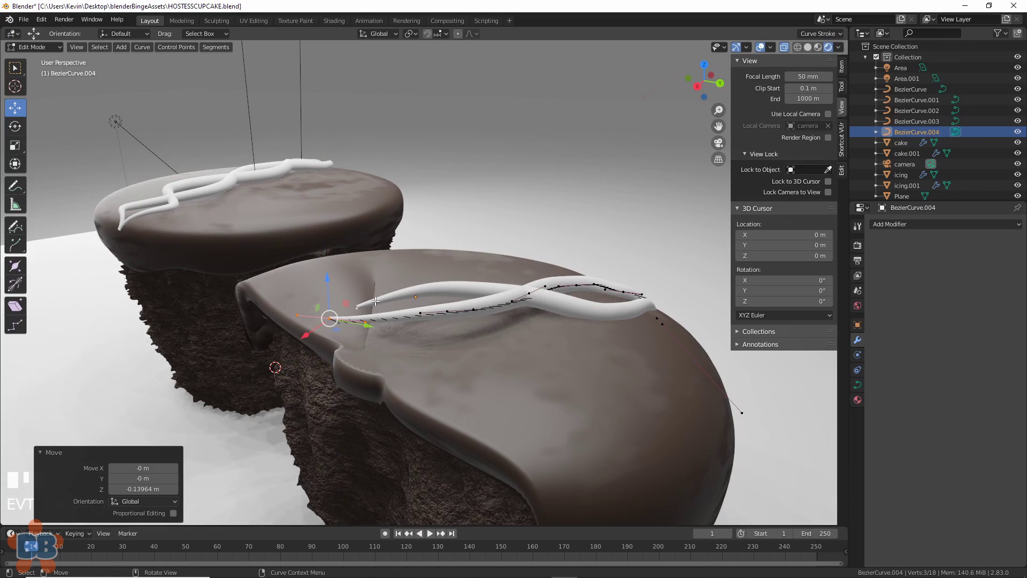
- Move the other swirl strand's front end point about 0.10 m in X, -0.10 m in Y and -0.13 m in Z, and select its neighbouring control points
click(375, 301)
key(Tab)
click(403, 289)
key(Tab)
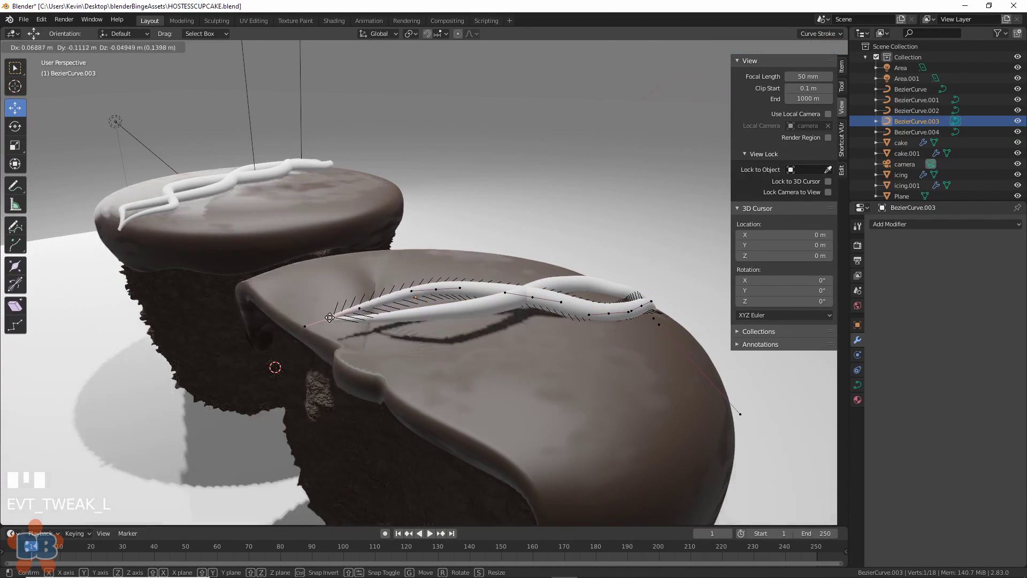
drag(356, 305, 329, 332)
middle_drag(329, 331, 571, 271)
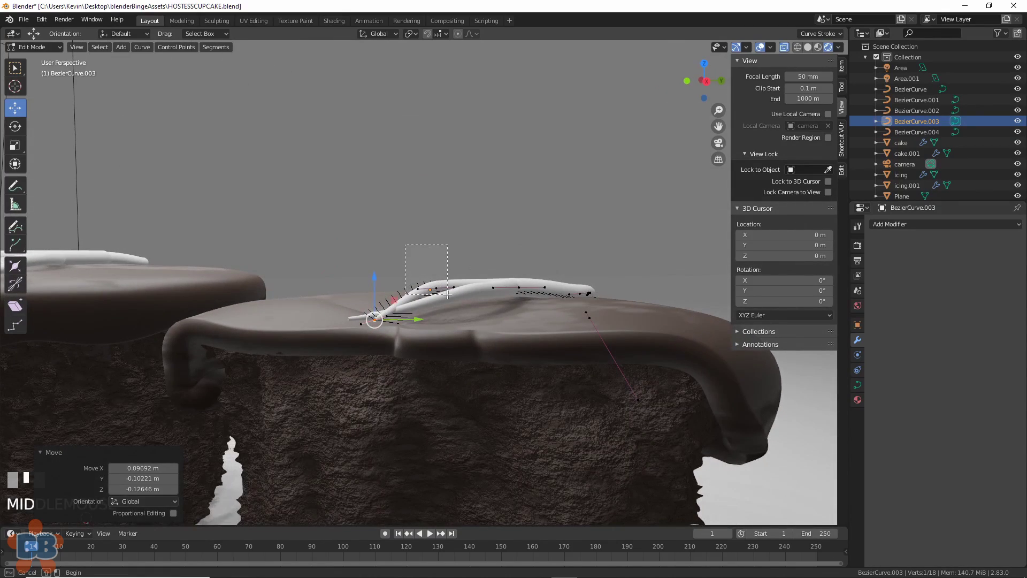
drag(448, 294, 518, 292)
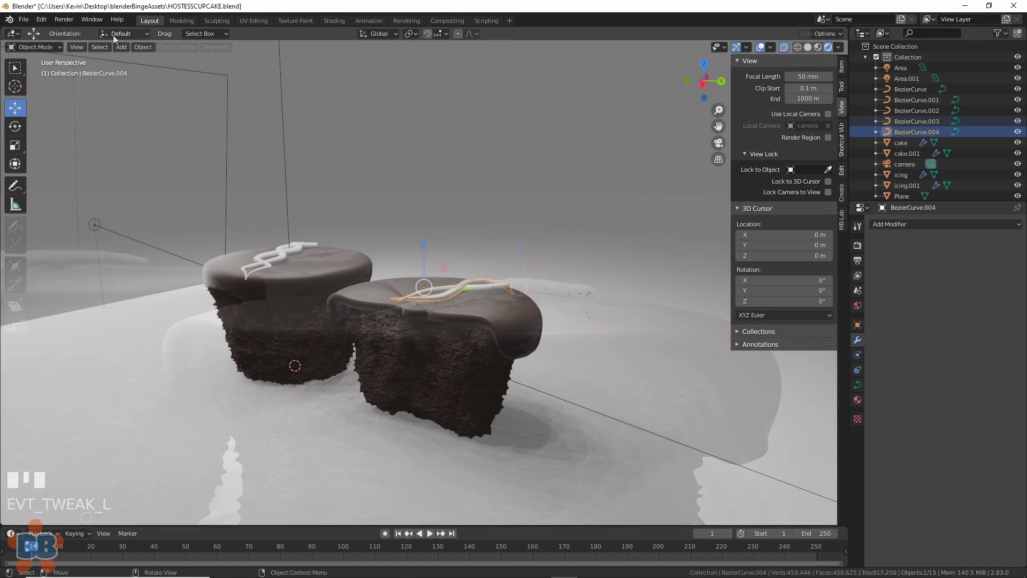
- Add a UV sphere, move it along Y into the halved cake and give it a level 3 subdivision surface
click(121, 47)
mouse_move(123, 57)
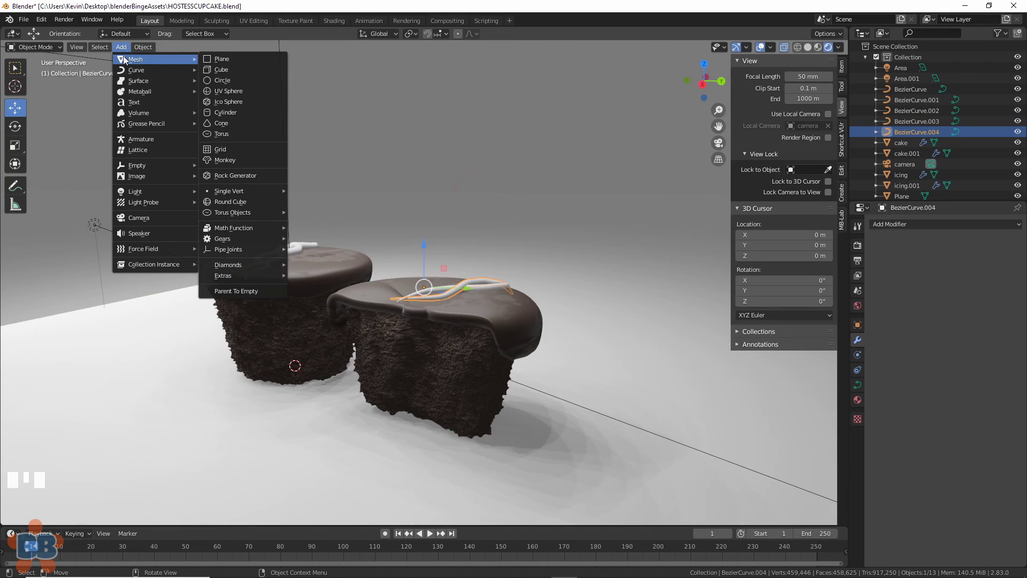
click(225, 91)
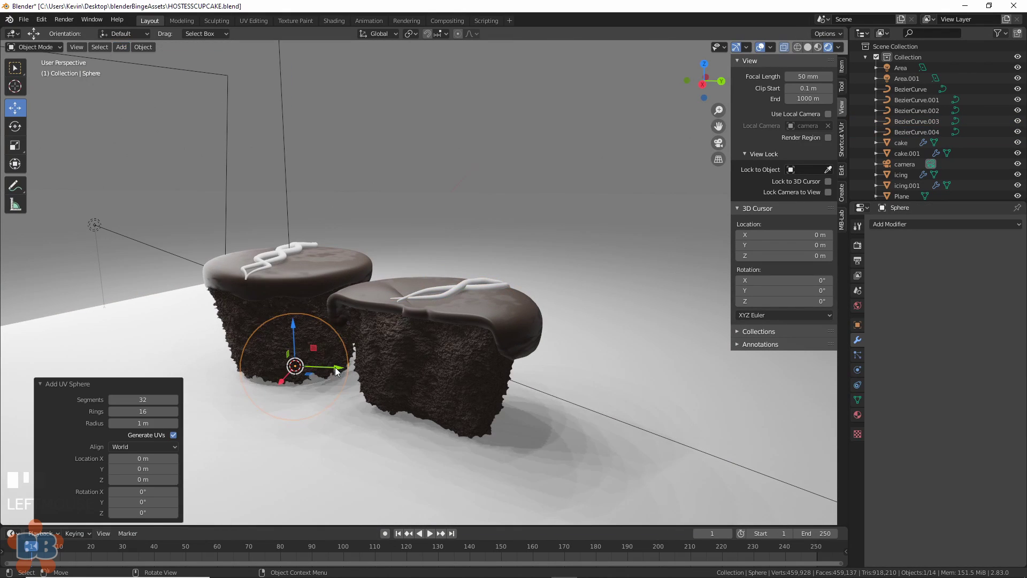
drag(336, 367, 470, 369)
middle_drag(470, 369, 426, 312)
key(ctrl+3)
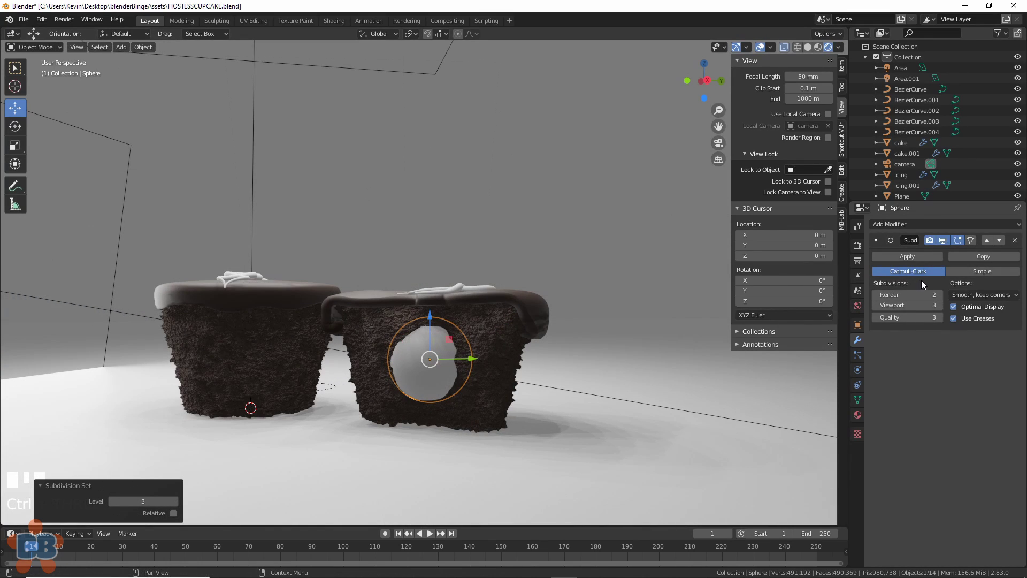
- Set the sphere's render subdivisions to 3 and give it a Displace modifier with a new texture
click(941, 294)
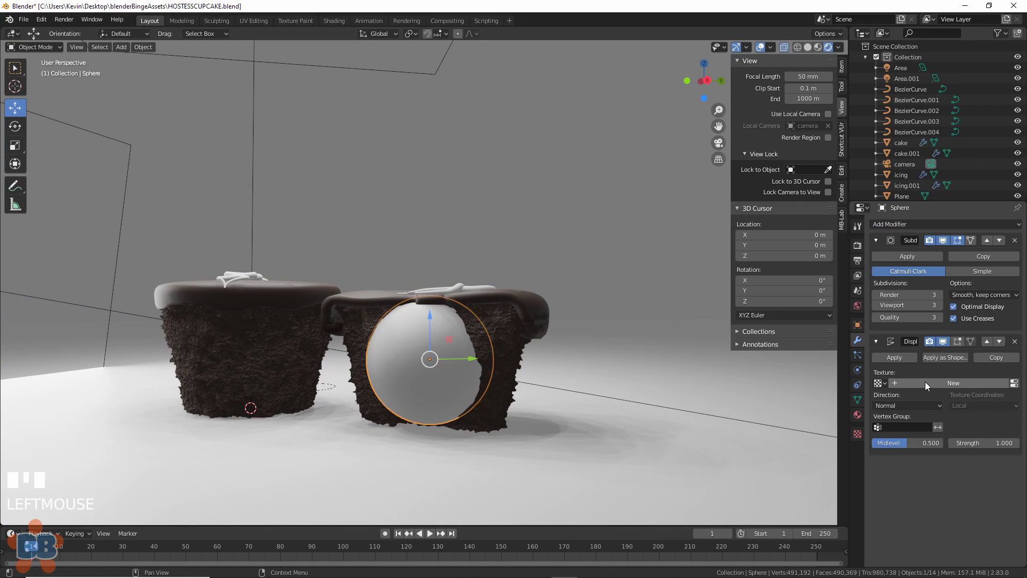
click(926, 381)
click(1014, 383)
- Make the sphere's displacement texture Voronoi with a size of 0.44 and adjust its feature weights
click(941, 256)
click(963, 372)
drag(976, 436, 994, 451)
right_click(414, 363)
click(414, 361)
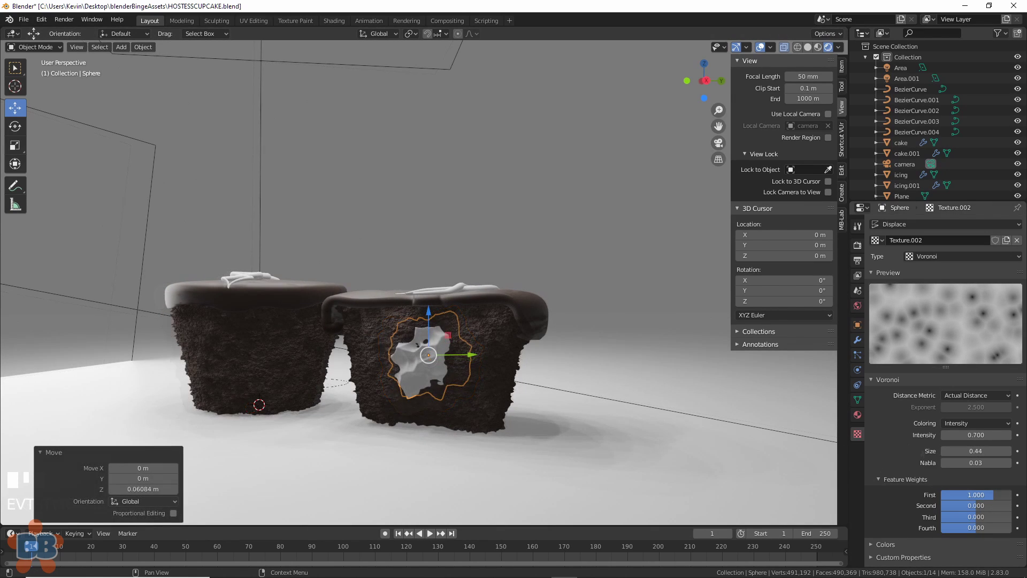
mouse_move(977, 495)
mouse_down()
mouse_move(953, 495)
mouse_move(989, 509)
mouse_up()
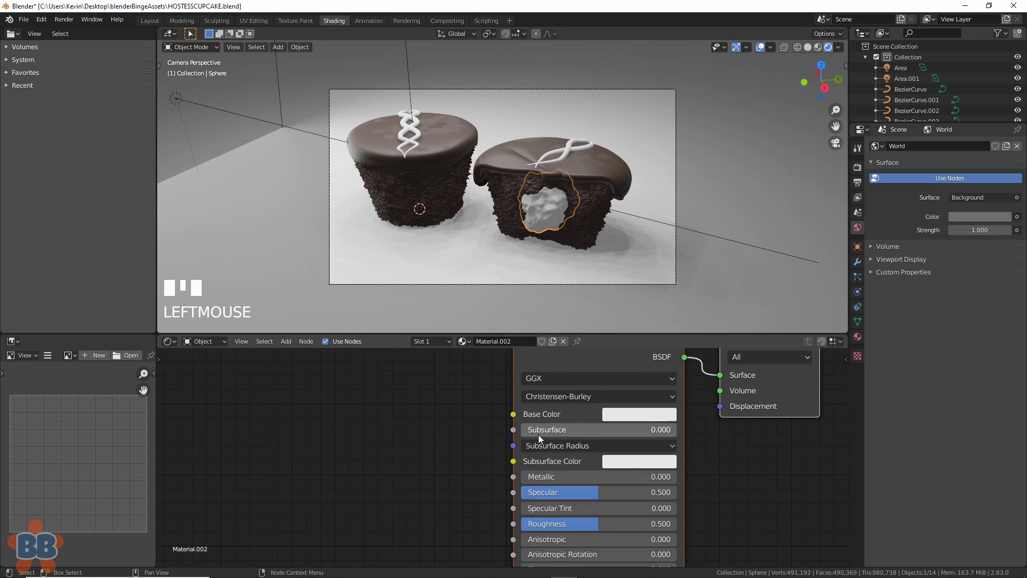
- Raise the subsurface amount of the filling sphere's white material
mouse_move(538, 435)
mouse_down()
mouse_move(678, 433)
mouse_move(570, 430)
mouse_up()
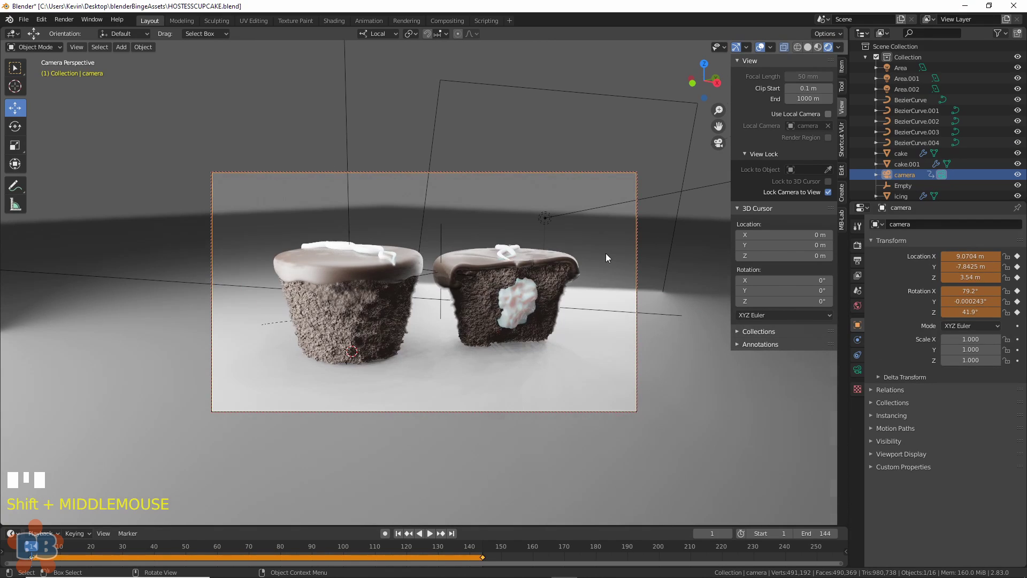
- Bring the camera closer to the cupcakes, at 7.7585, -6.38, 3.1638 m, and keyframe its location and rotation at frame 1
scroll(606, 253, up, 1)
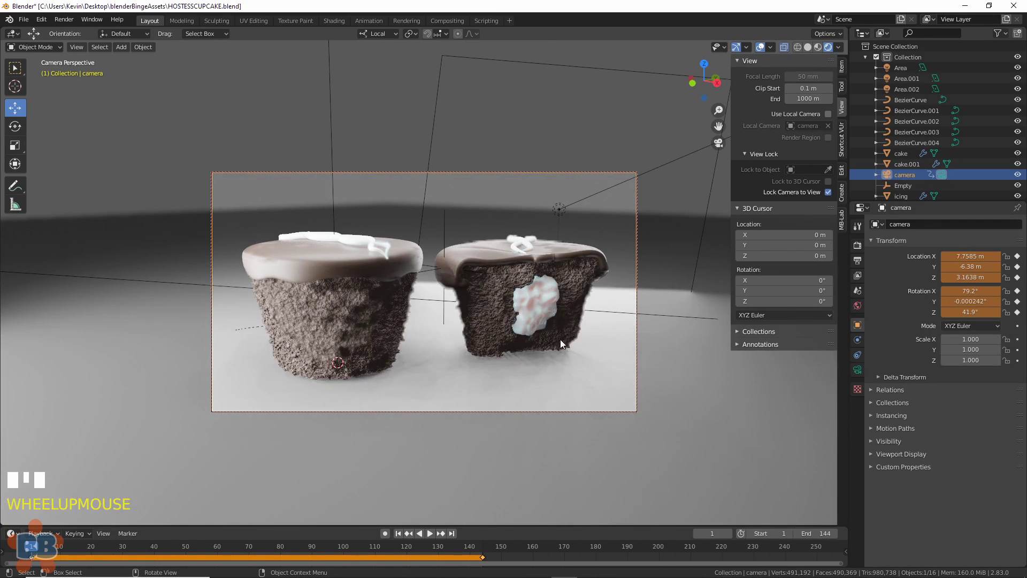
click(840, 69)
right_click(781, 107)
click(779, 107)
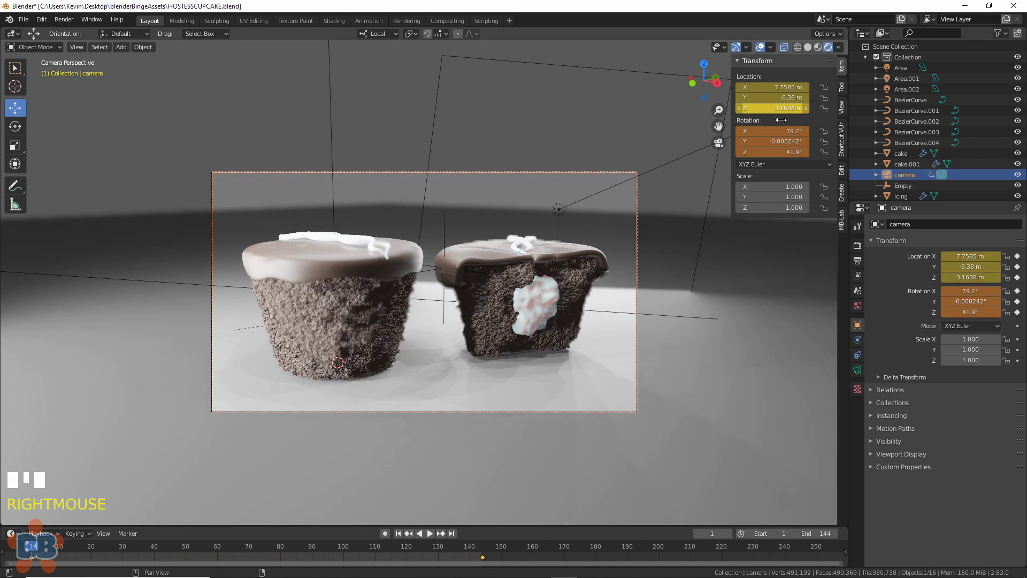
right_click(780, 130)
click(776, 131)
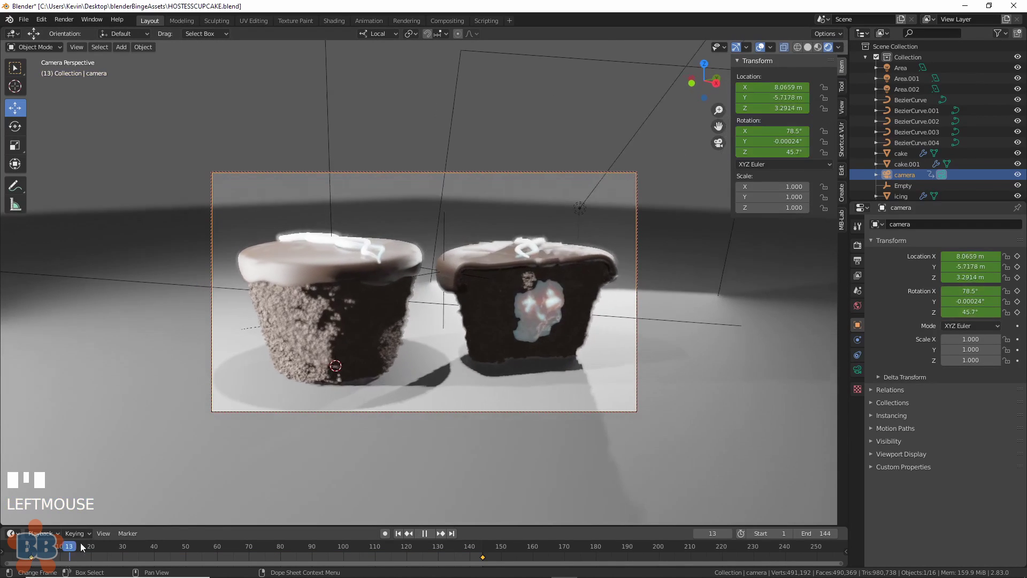